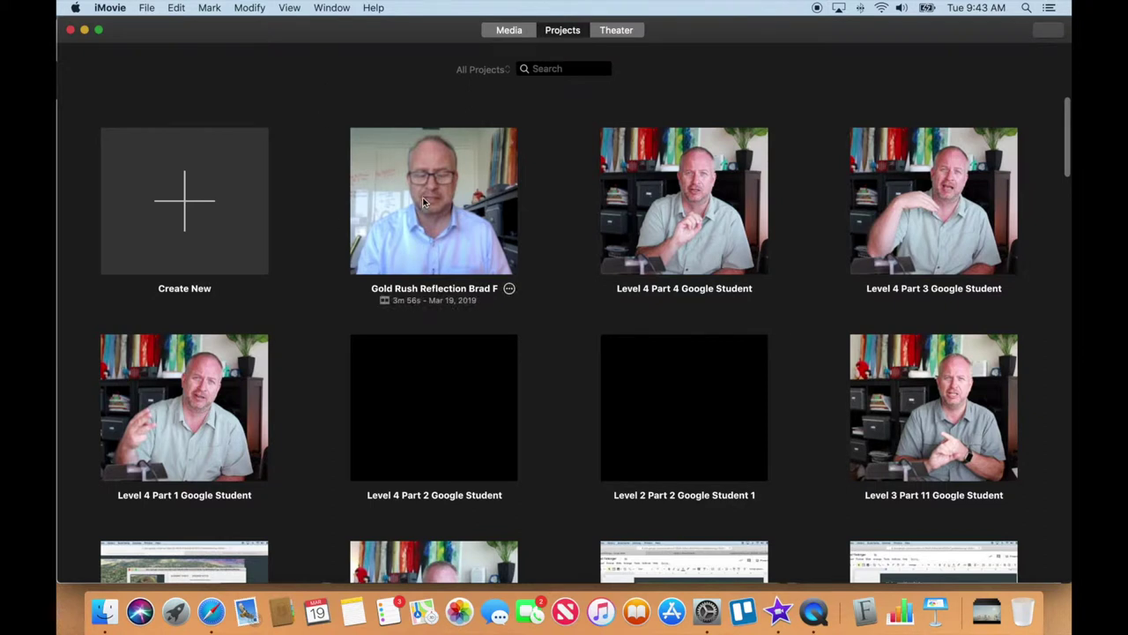
Step: Select the Gold Rush Reflection project thumbnail in the Projects browser
{"action": "left_click", "coordinate": [431, 199]}
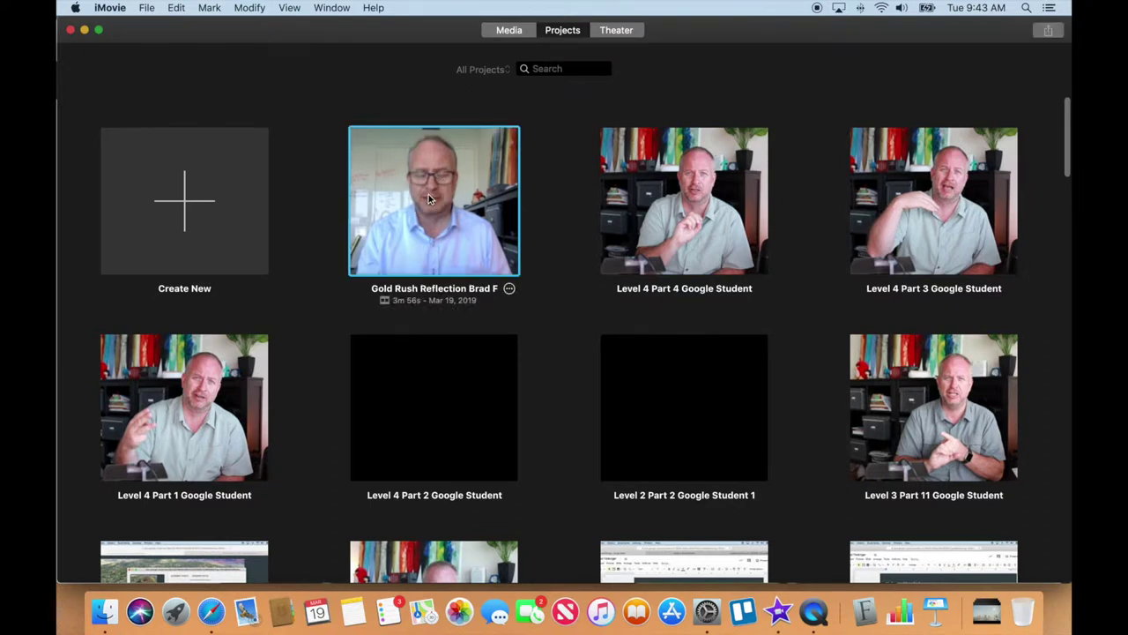
Step: Open the Gold Rush Reflection project and select its 3:56 clip in the timeline
{"action": "double_click", "coordinate": [429, 199]}
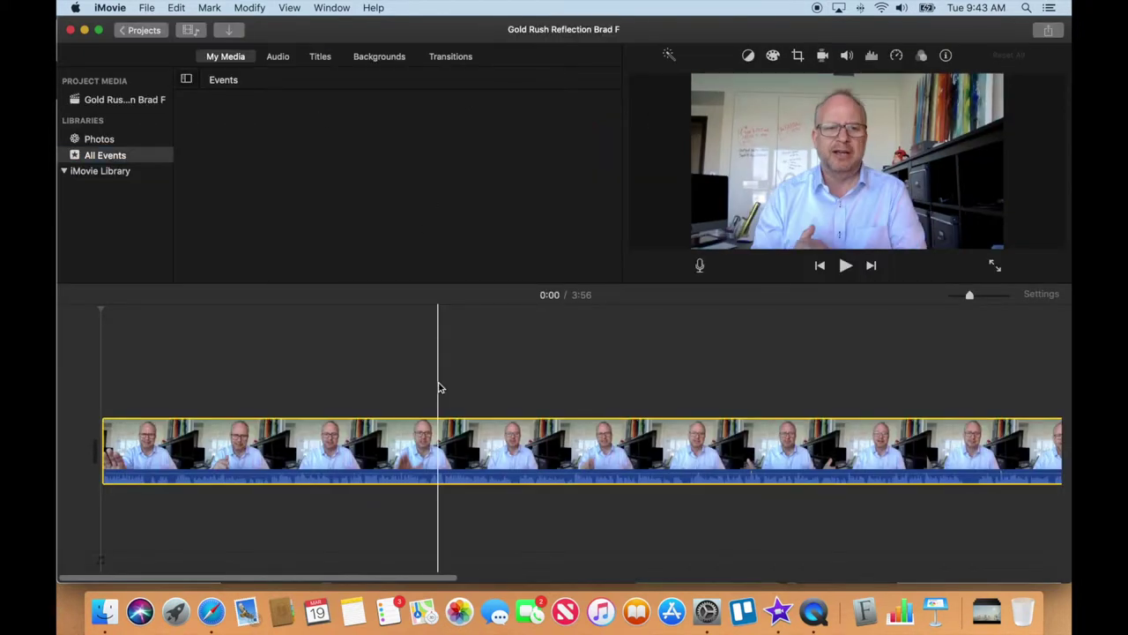
{"action": "left_click", "coordinate": [421, 454]}
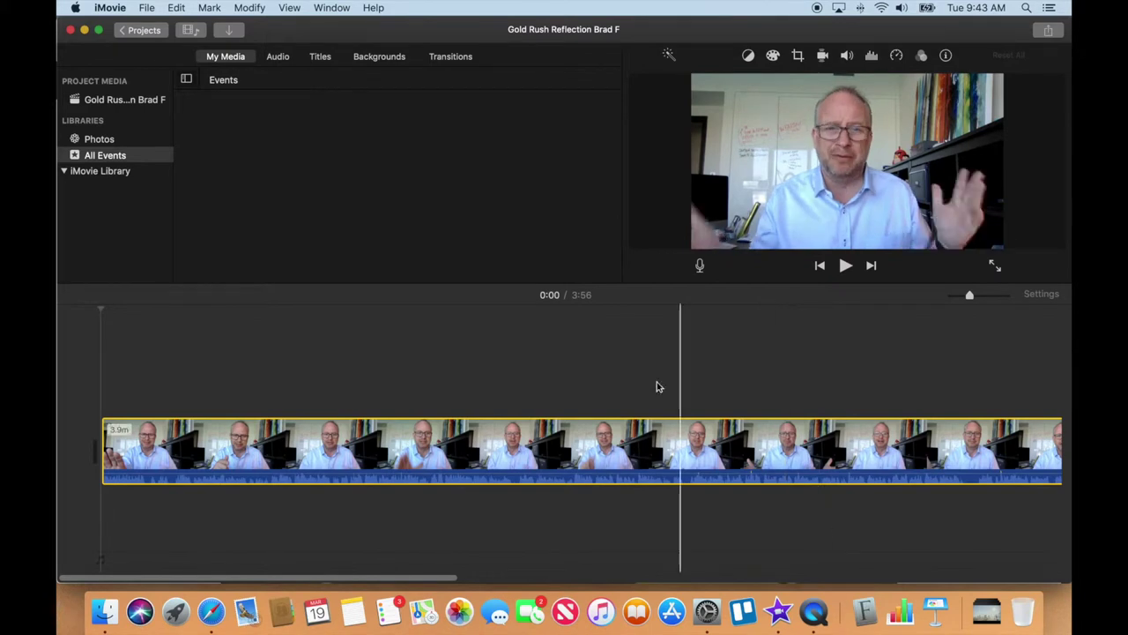
{"action": "left_click", "coordinate": [291, 8]}
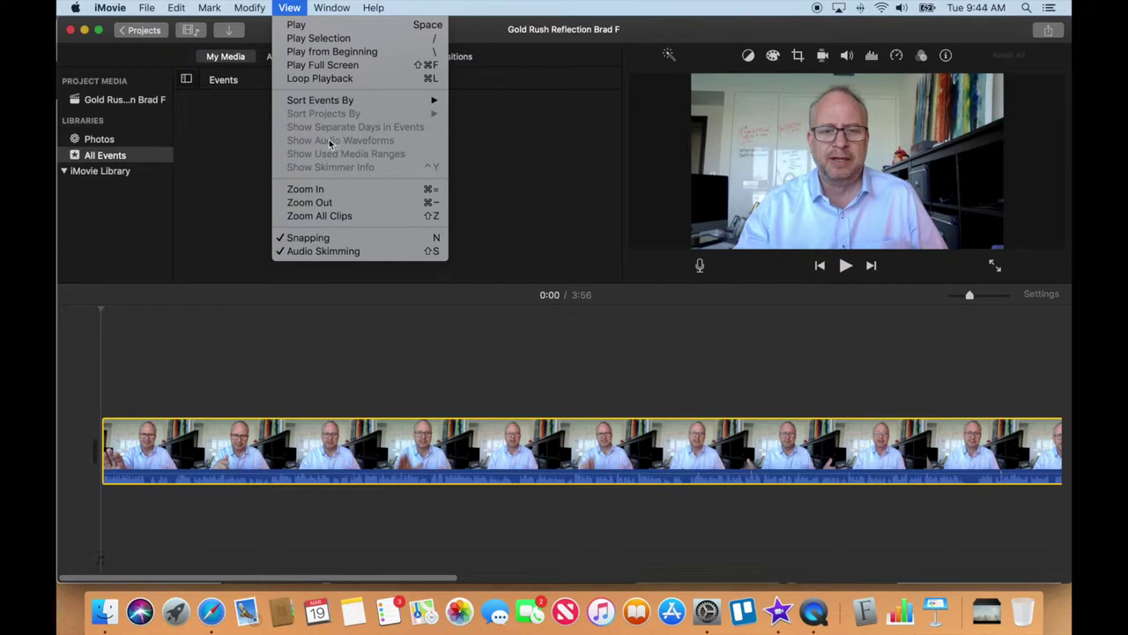
{"action": "left_click", "coordinate": [327, 355]}
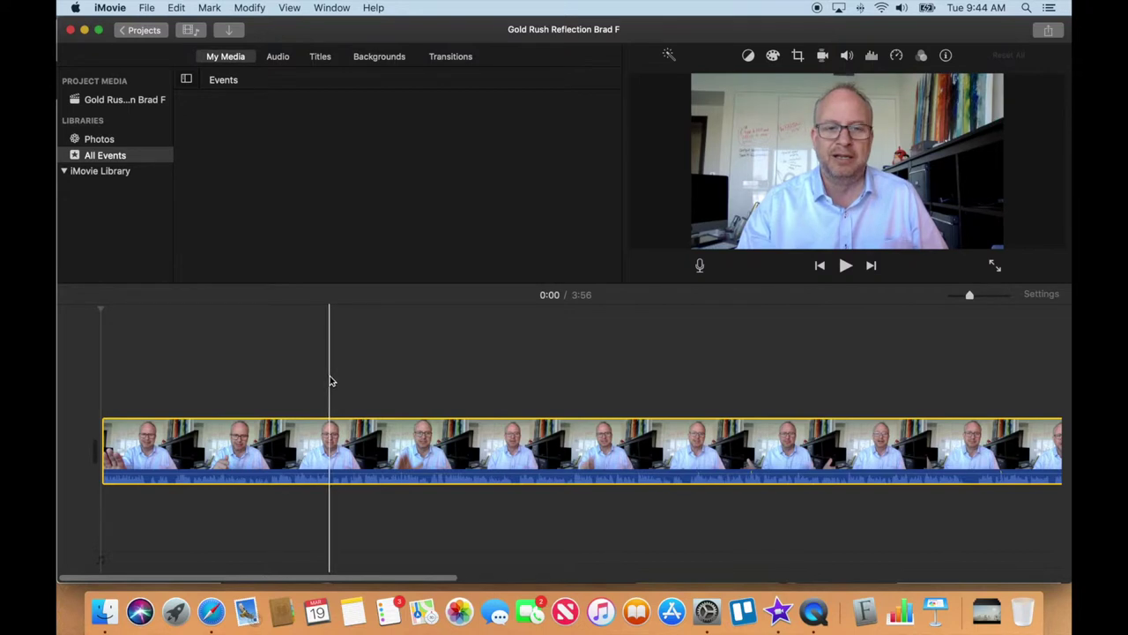
{"action": "key", "text": "XF86AudioRaiseVolume"}
{"action": "key", "text": "XF86AudioRaiseVolume"}
{"action": "key", "text": "space"}
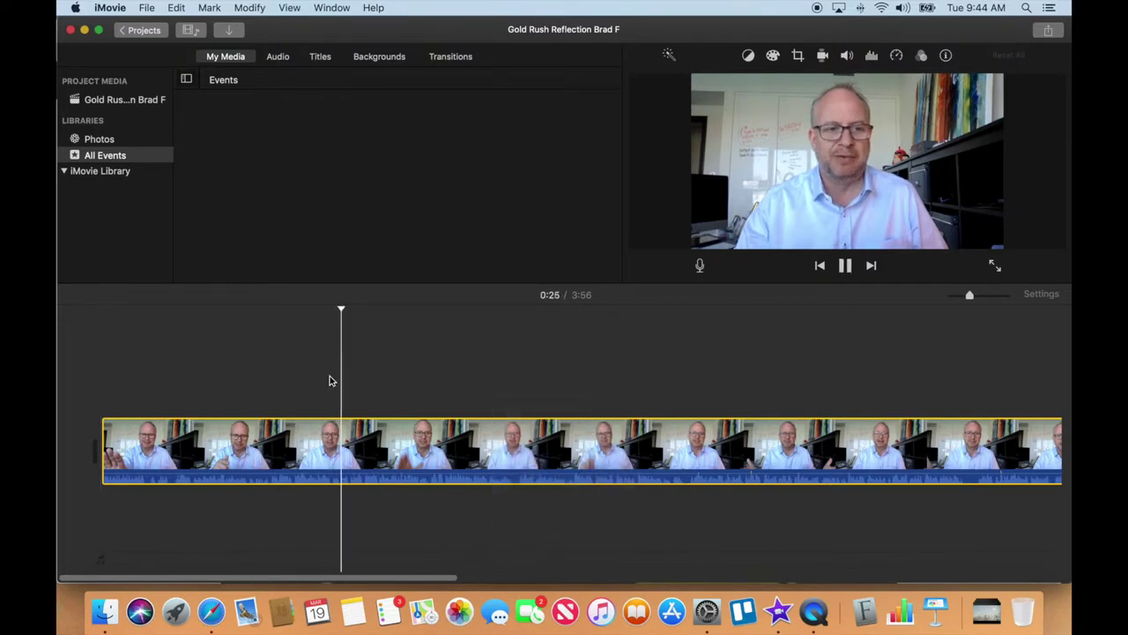
{"action": "key", "text": "XF86AudioRaiseVolume"}
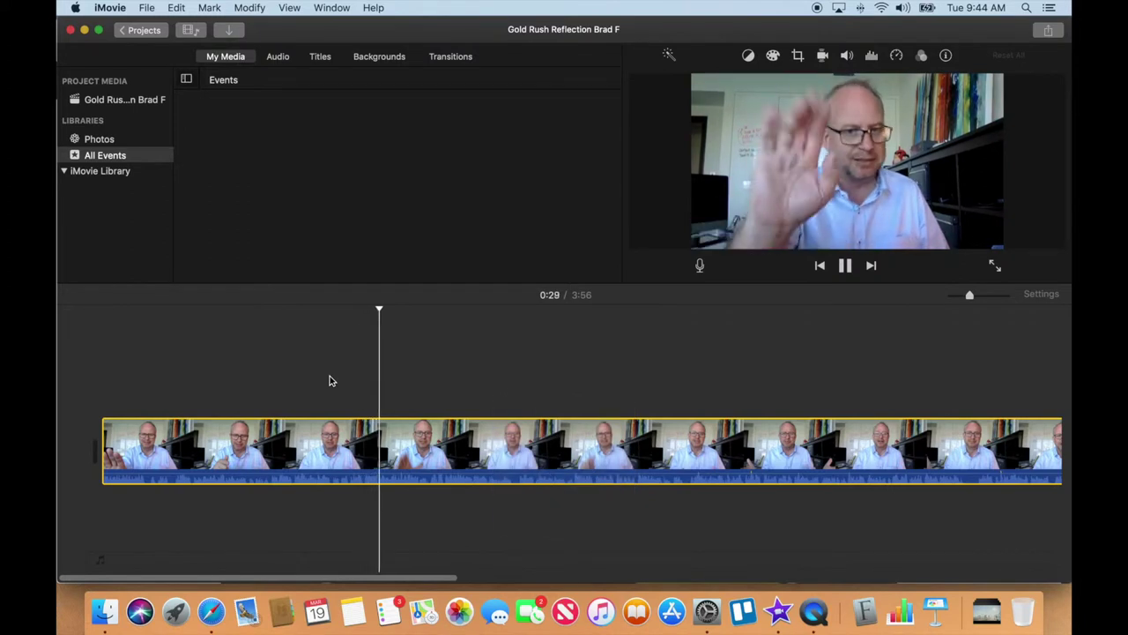
{"action": "key", "text": "space"}
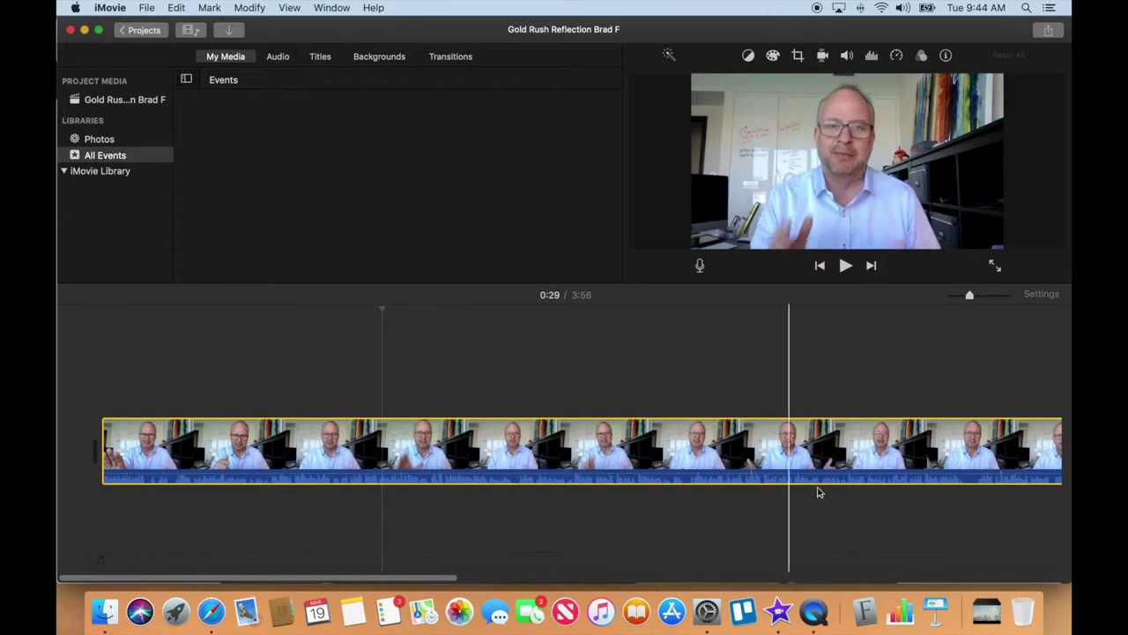
{"action": "left_click", "coordinate": [967, 462]}
{"action": "key", "text": "space"}
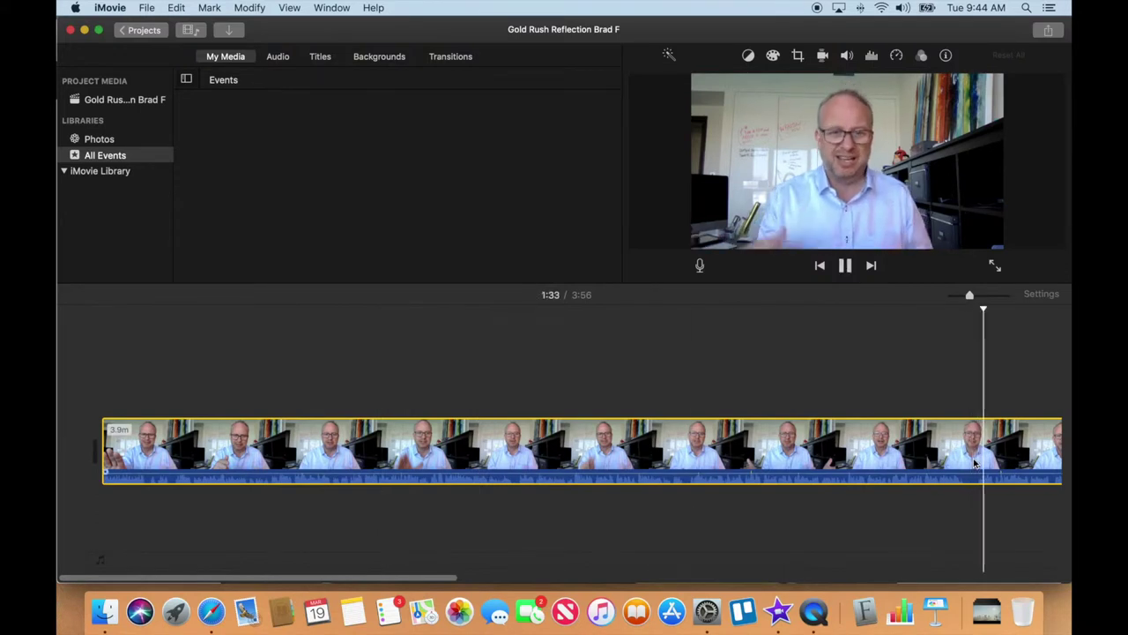
{"action": "key", "text": "space"}
{"action": "key", "text": "space"}
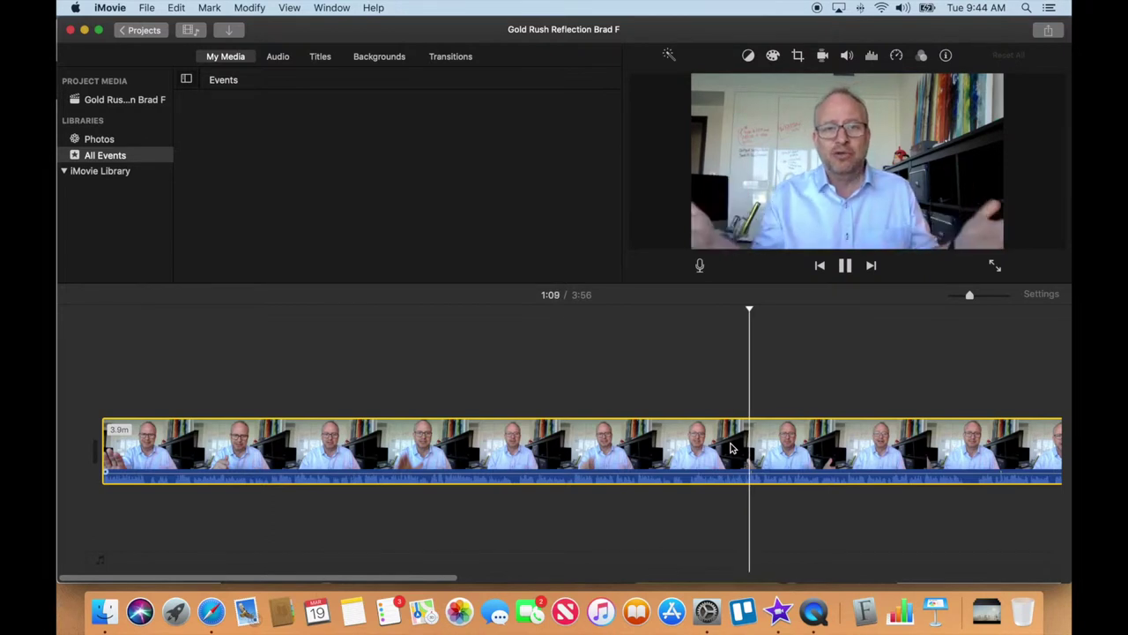
{"action": "left_click", "coordinate": [633, 440]}
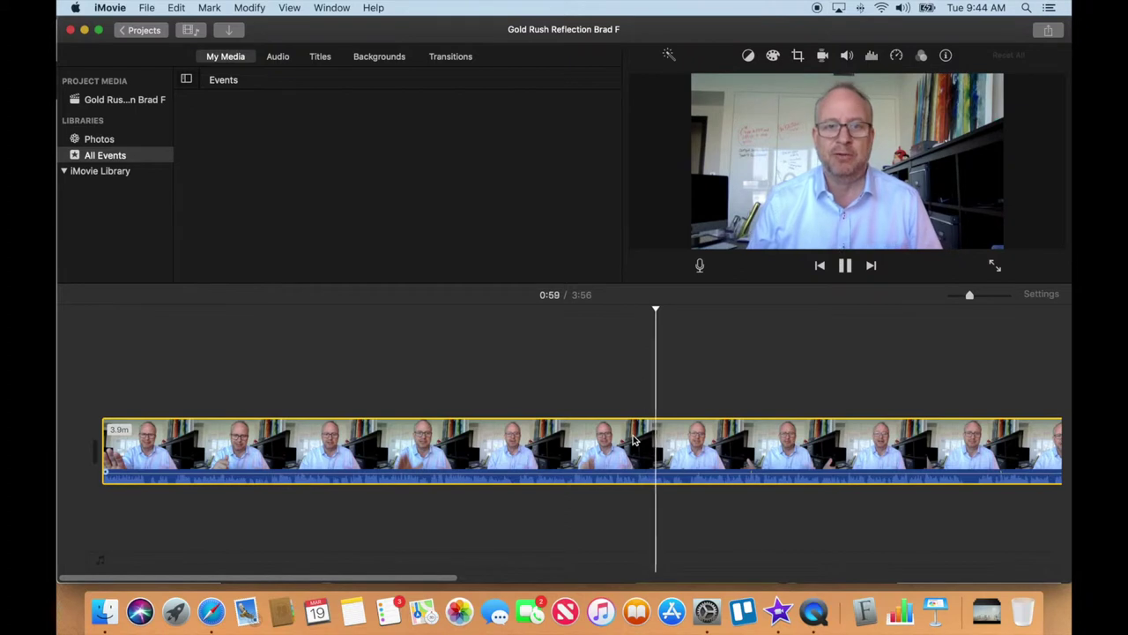
{"action": "key", "text": "space"}
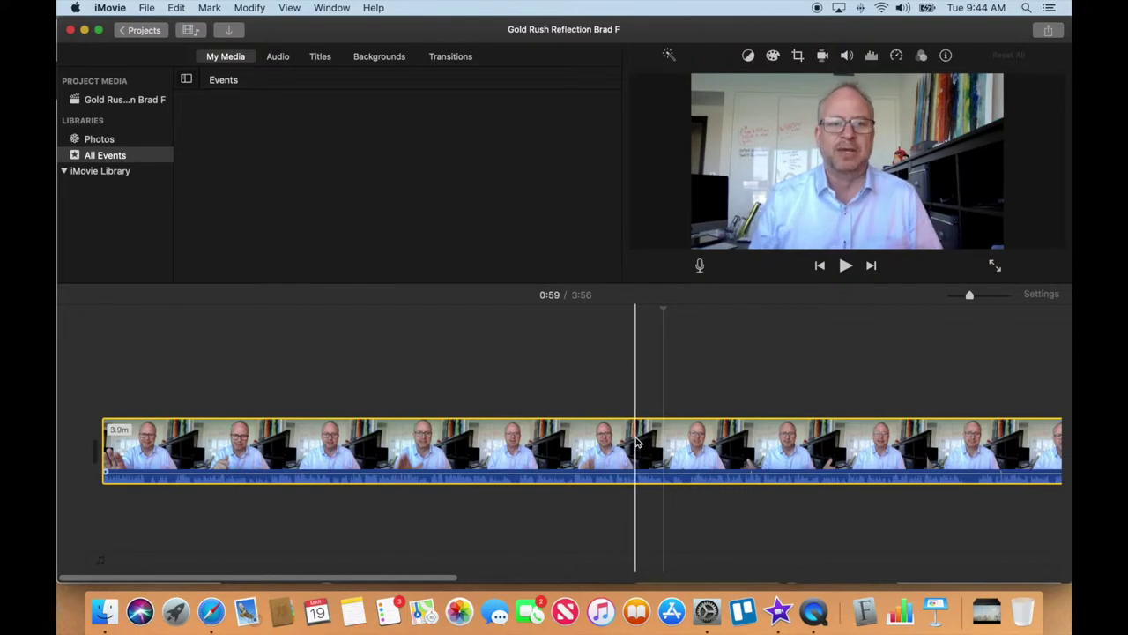
Step: Set the playhead at 0:56, zooming in and replaying the section to confirm the cut point
{"action": "left_click", "coordinate": [637, 441]}
{"action": "left_click_drag", "start_coordinate": [970, 295], "coordinate": [978, 294]}
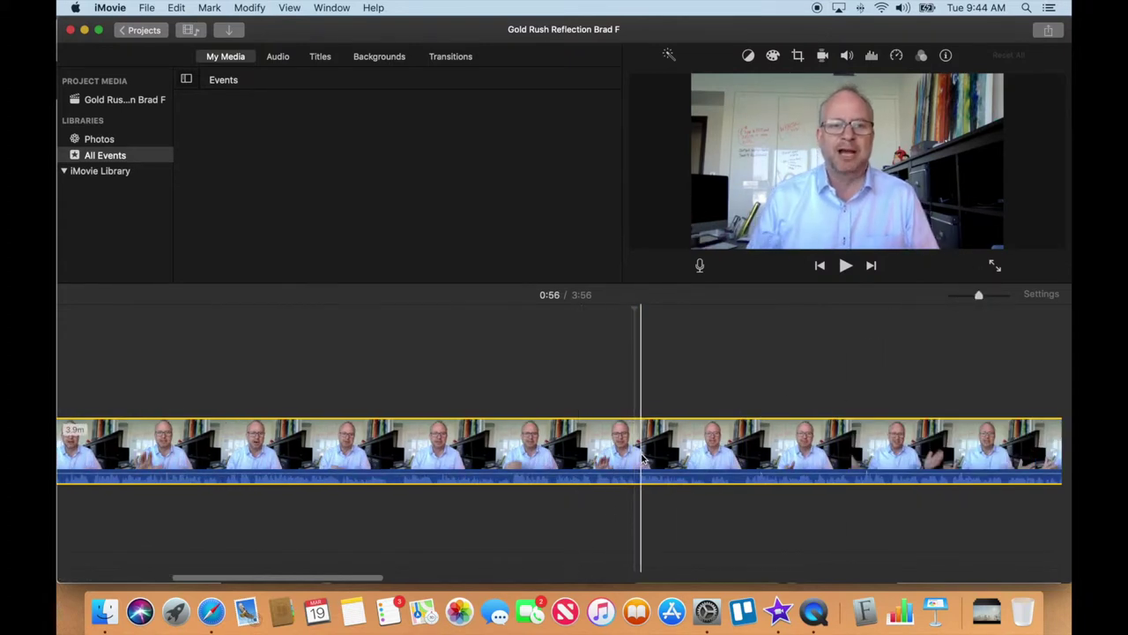
{"action": "key", "text": "space"}
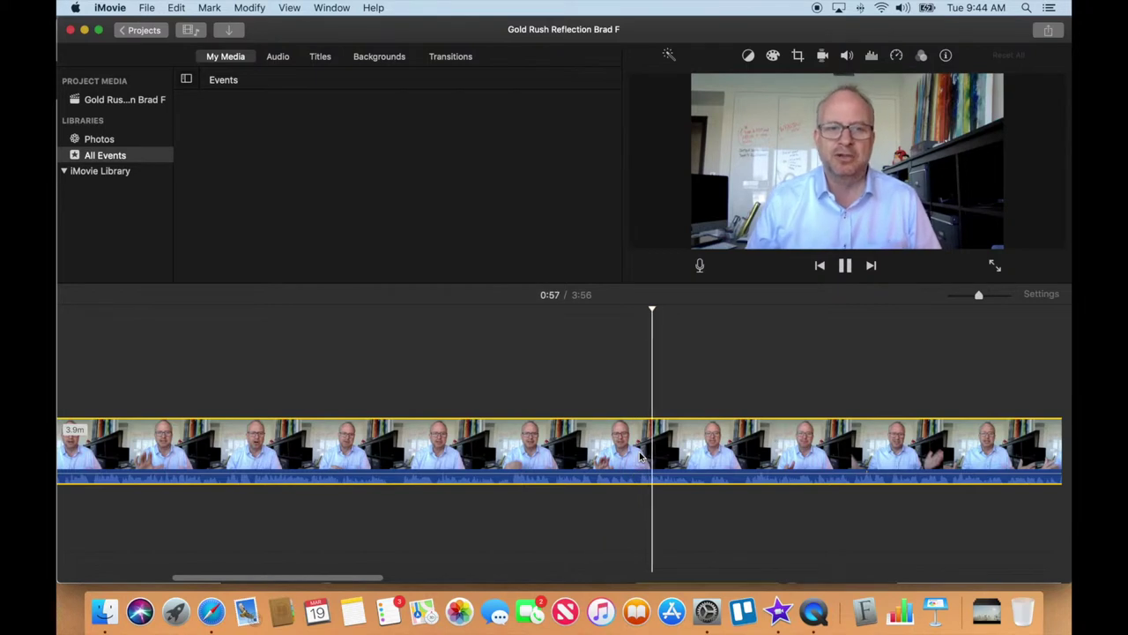
{"action": "key", "text": "space"}
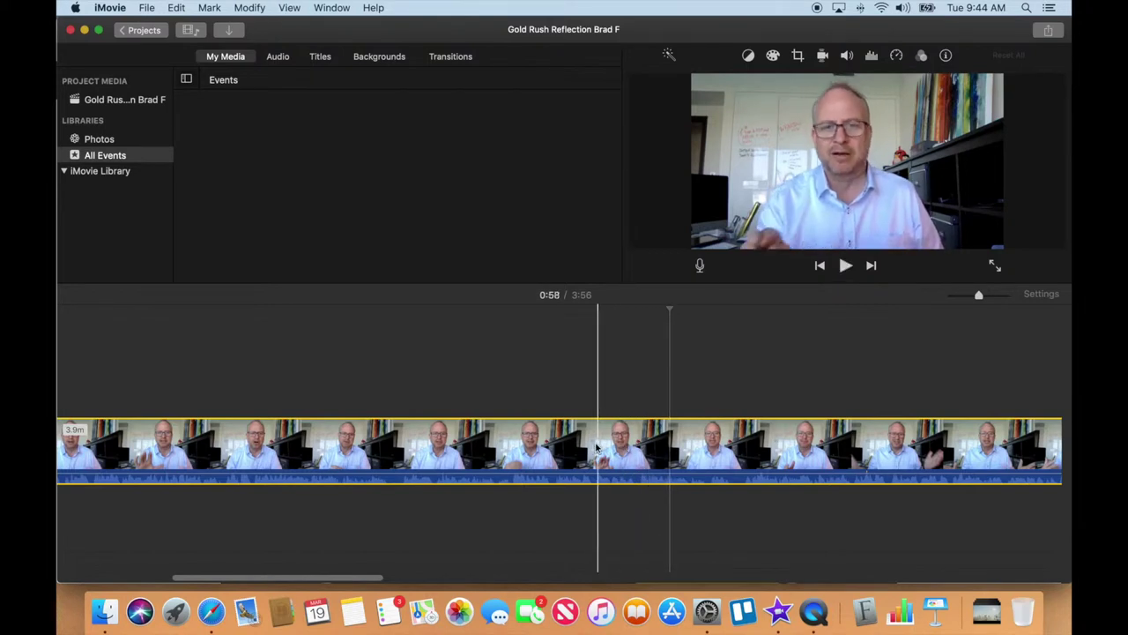
{"action": "key", "text": "space"}
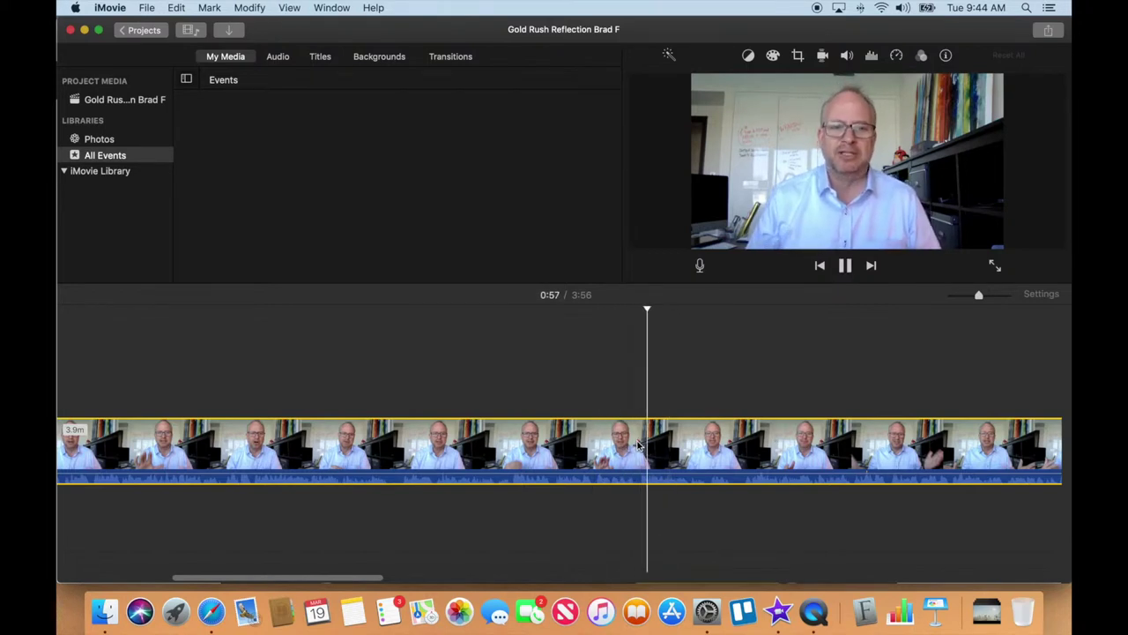
{"action": "key", "text": "space"}
{"action": "left_click", "coordinate": [637, 445]}
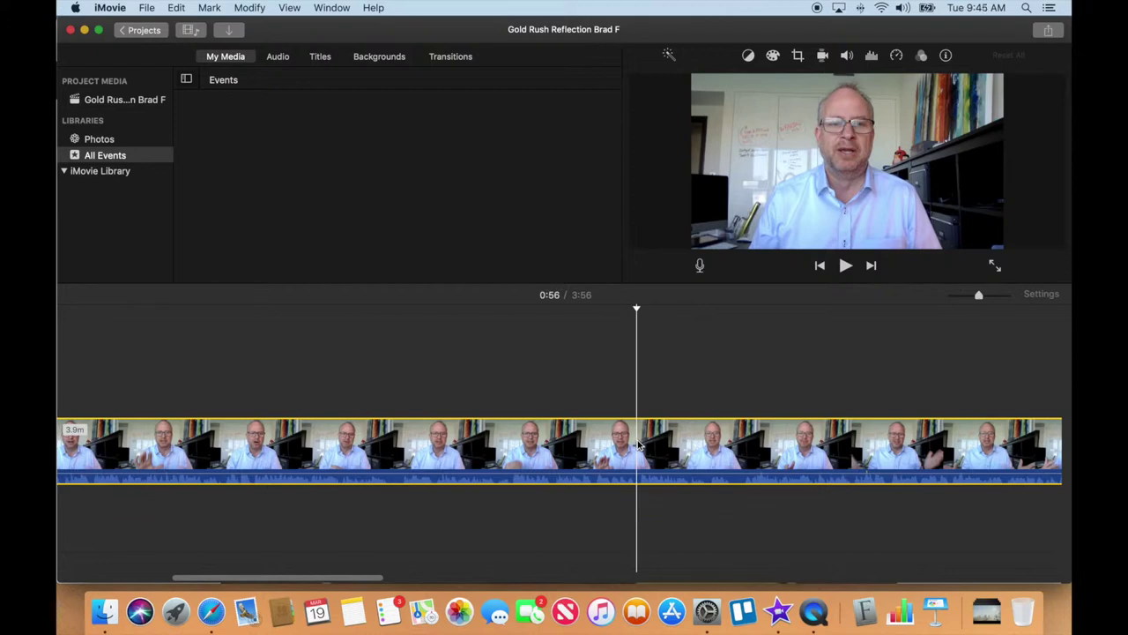
Step: Split the clip at 0:56 and delete the 56-second opening piece
{"action": "right_click", "coordinate": [638, 445]}
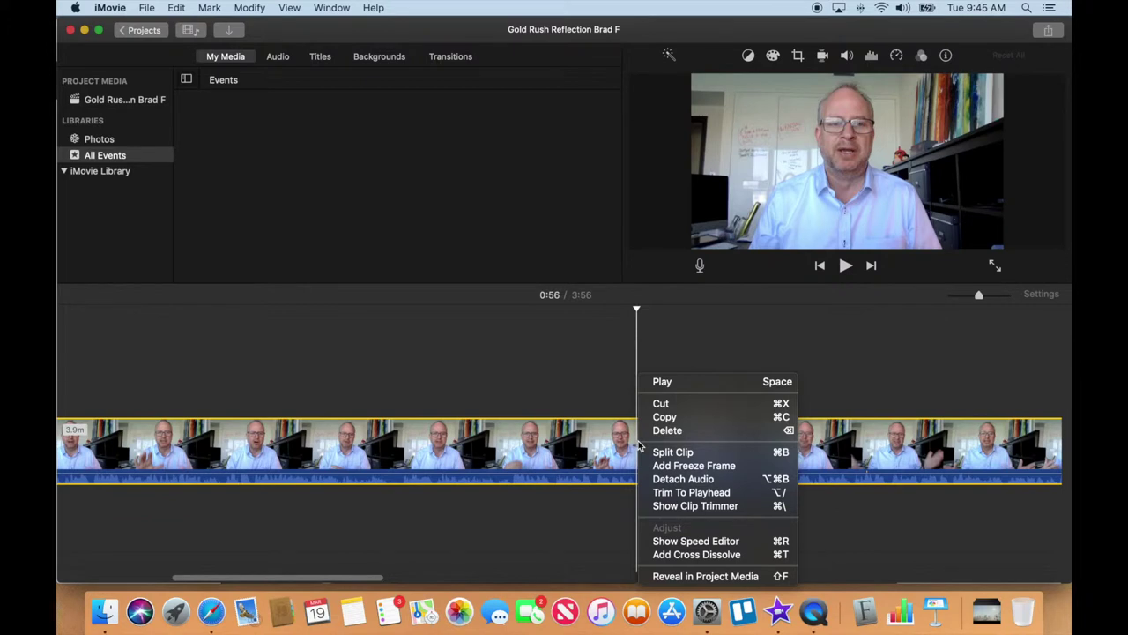
{"action": "left_click", "coordinate": [697, 452]}
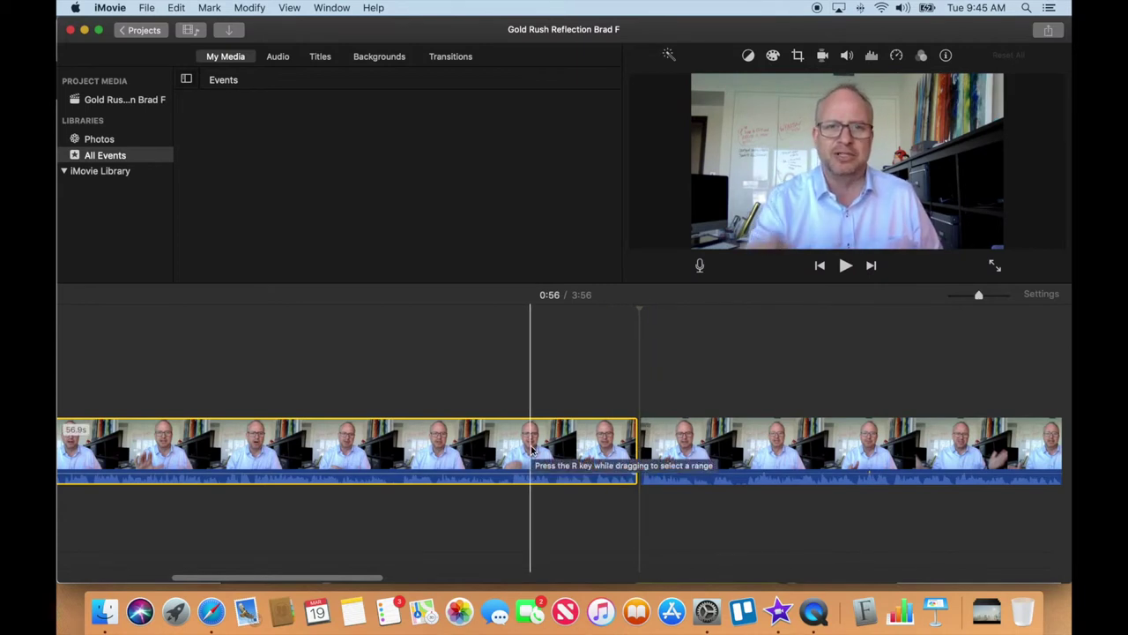
{"action": "key", "text": "Delete"}
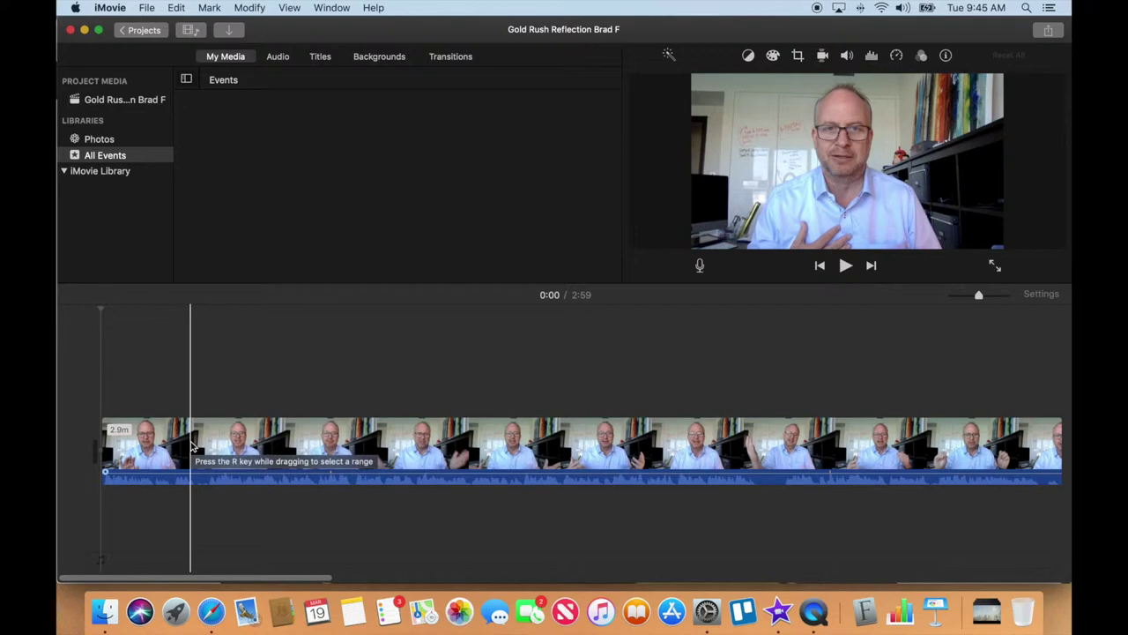
Step: Drag the Centered title from the Titles browser to the start of the timeline
{"action": "left_click", "coordinate": [325, 61]}
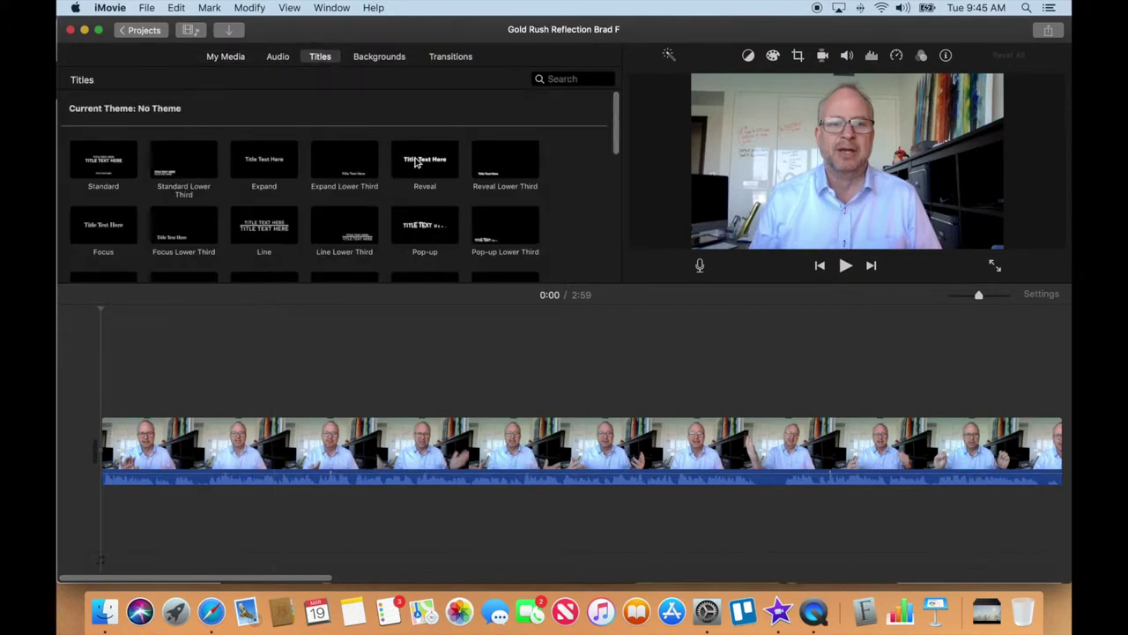
{"action": "scroll", "coordinate": [467, 181], "scroll_direction": "down", "scroll_amount": 3}
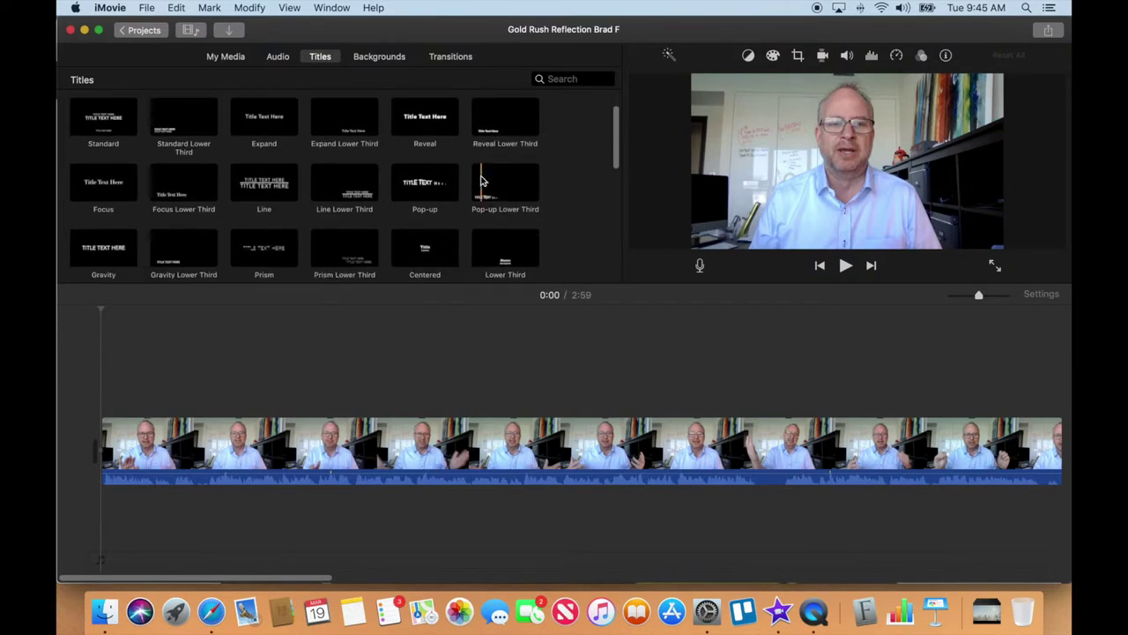
{"action": "scroll", "coordinate": [473, 179], "scroll_direction": "down", "scroll_amount": 1}
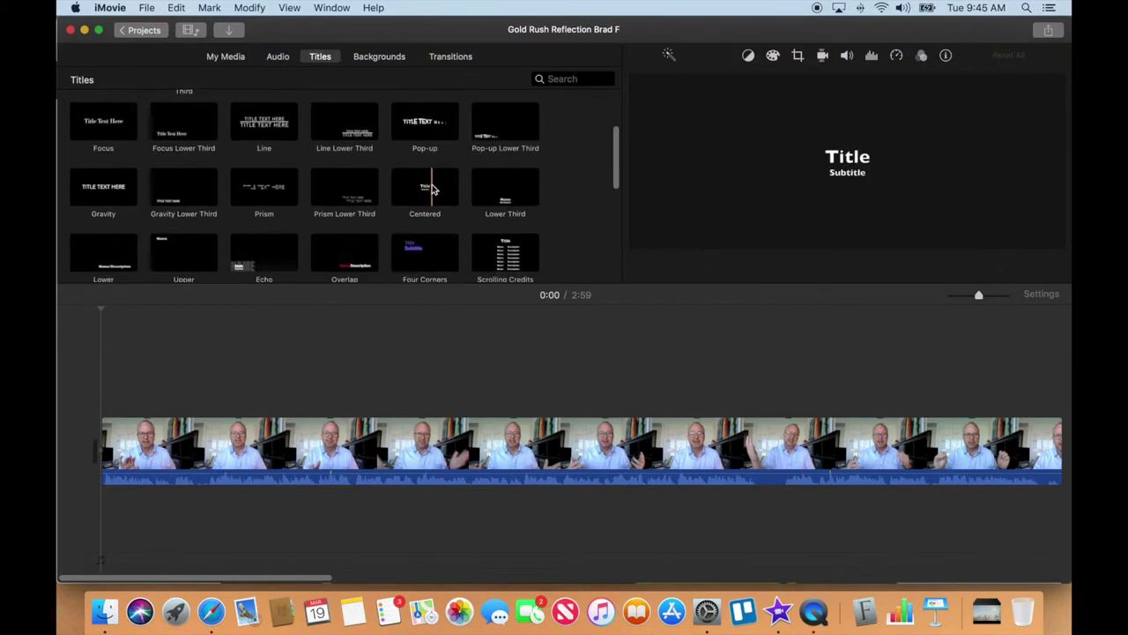
{"action": "left_click", "coordinate": [424, 194]}
{"action": "mouse_move", "coordinate": [424, 194]}
{"action": "left_mouse_down"}
{"action": "mouse_move", "coordinate": [299, 329]}
{"action": "mouse_move", "coordinate": [112, 426]}
{"action": "mouse_move", "coordinate": [151, 441]}
{"action": "mouse_move", "coordinate": [106, 445]}
{"action": "left_mouse_up"}
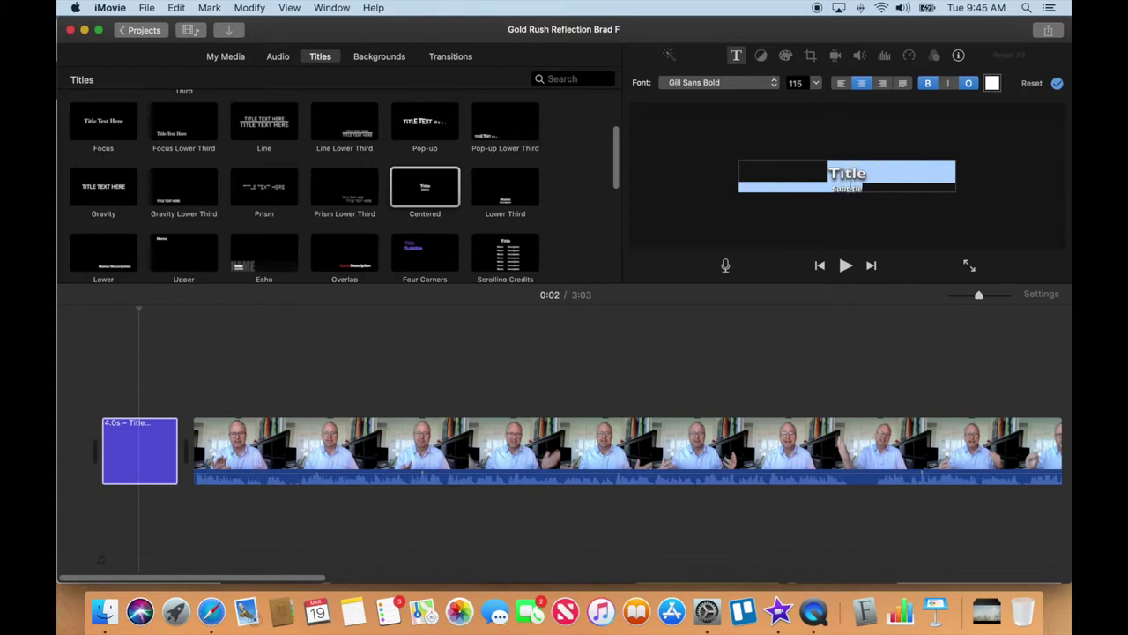
Step: Replace the Title placeholder with 'California Gold Rush' and the Subtitle with the author's byline
{"action": "left_click", "coordinate": [855, 211]}
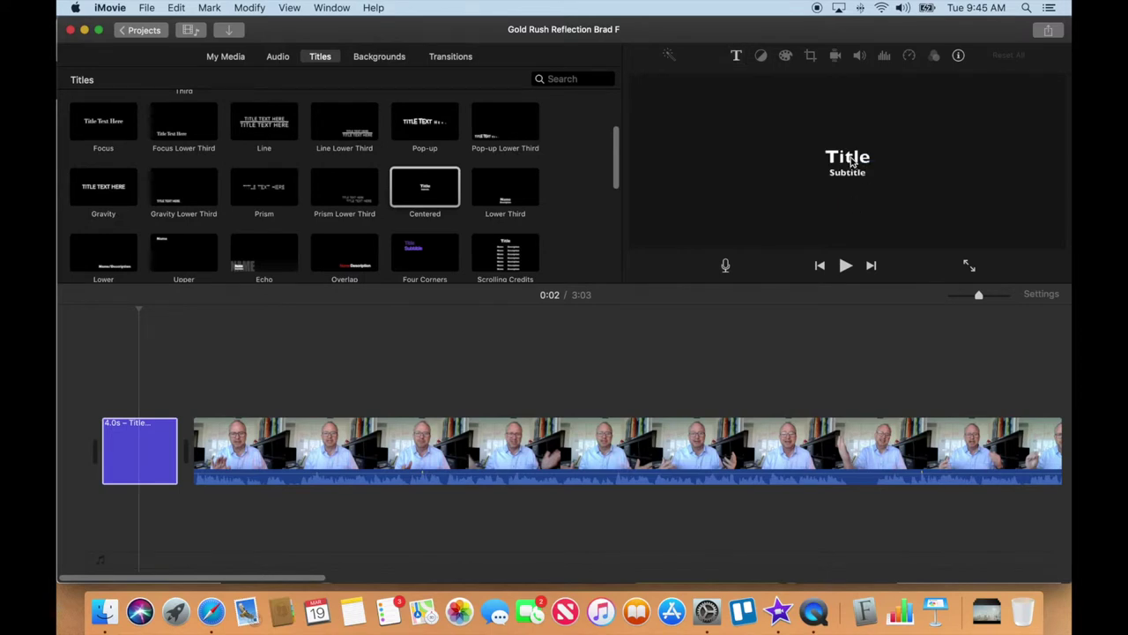
{"action": "double_click", "coordinate": [148, 445]}
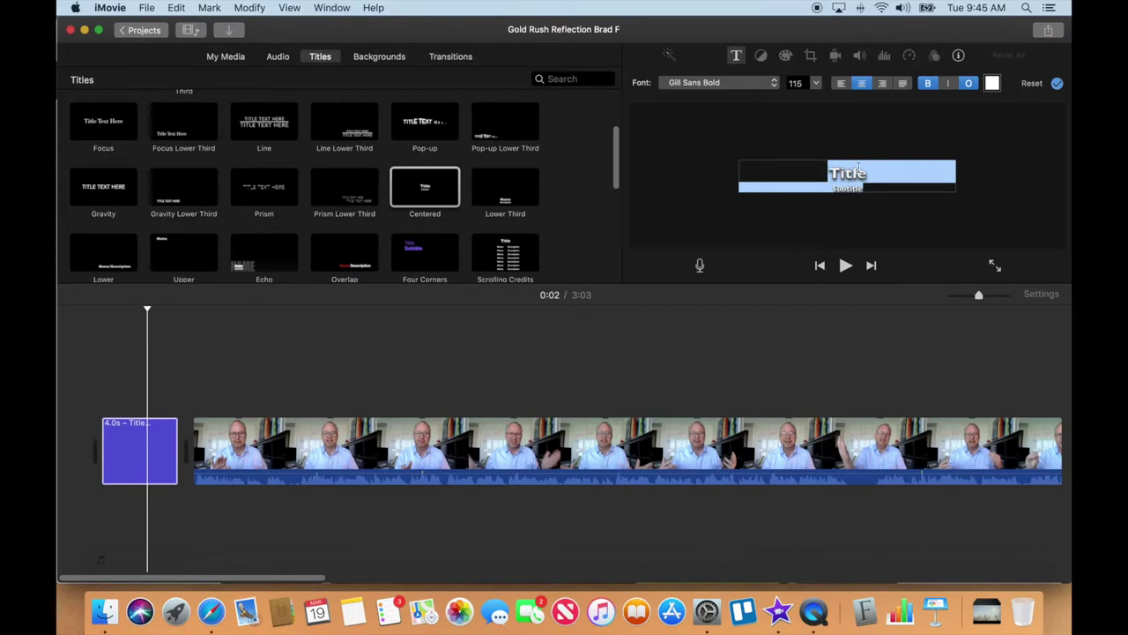
{"action": "left_click", "coordinate": [858, 167]}
{"action": "left_click_drag", "start_coordinate": [882, 169], "coordinate": [827, 174]}
{"action": "type", "text": "California Gold Rush"}
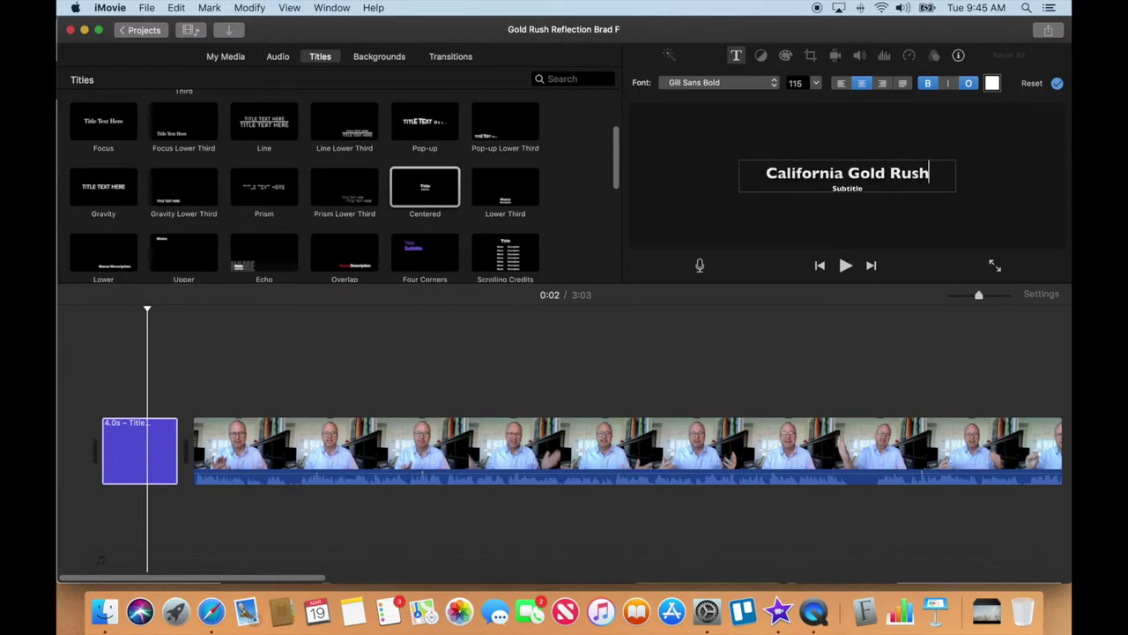
{"action": "double_click", "coordinate": [846, 186]}
{"action": "type", "text": "by Bra"}
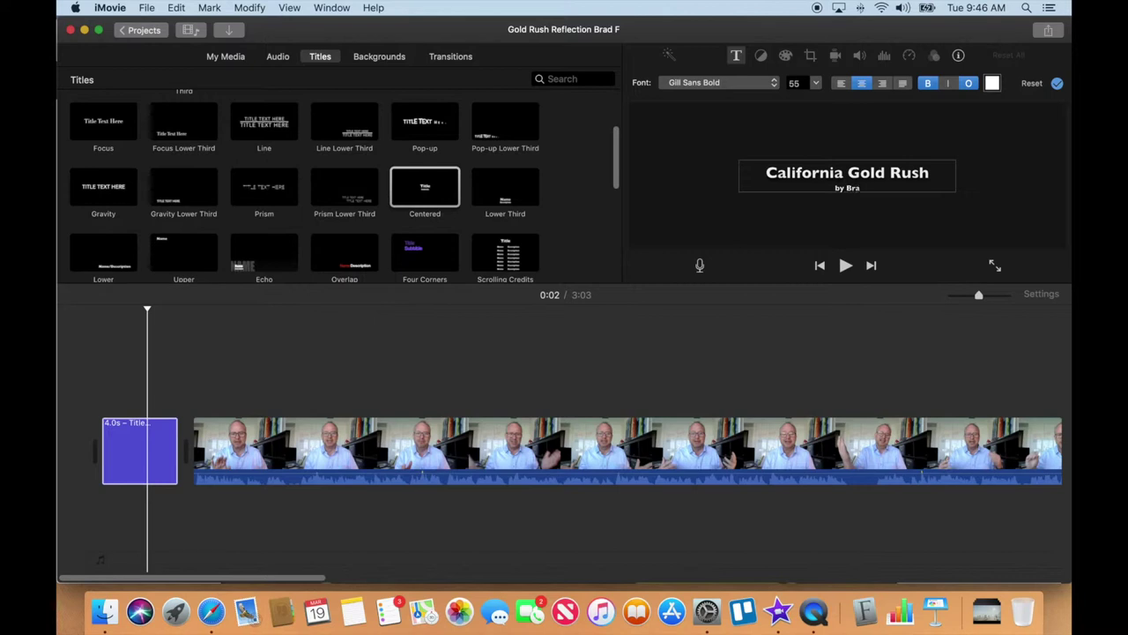
{"action": "type", "text": "d Flickinger"}
Step: Try Avenir Next Regular, then set the title font to Futura Medium and apply the edits
{"action": "left_click", "coordinate": [864, 206]}
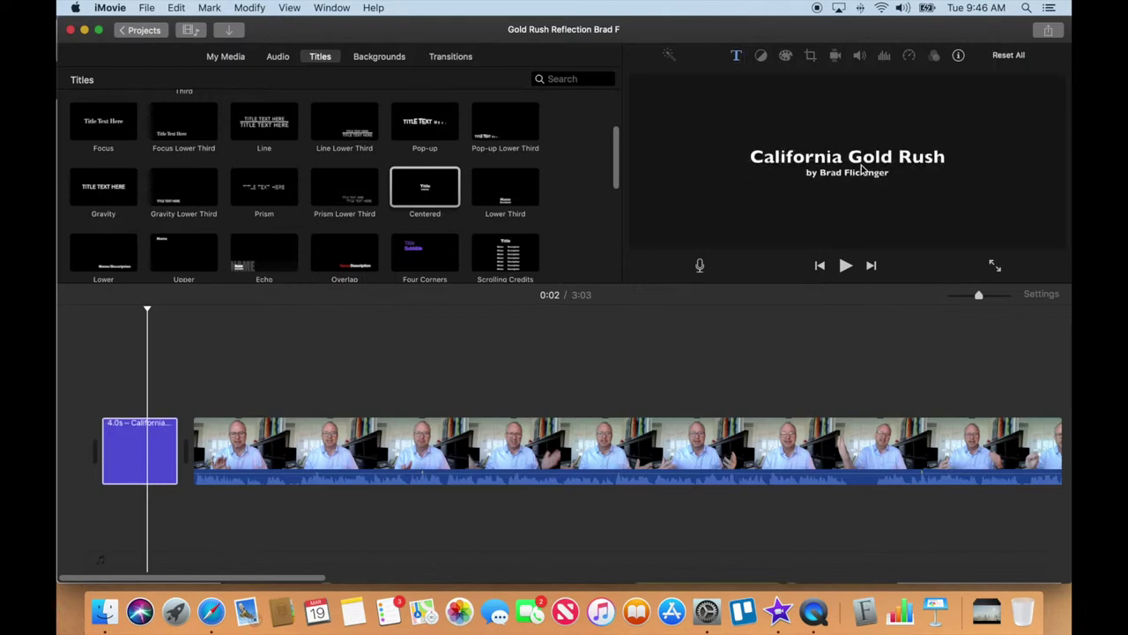
{"action": "left_click", "coordinate": [861, 168]}
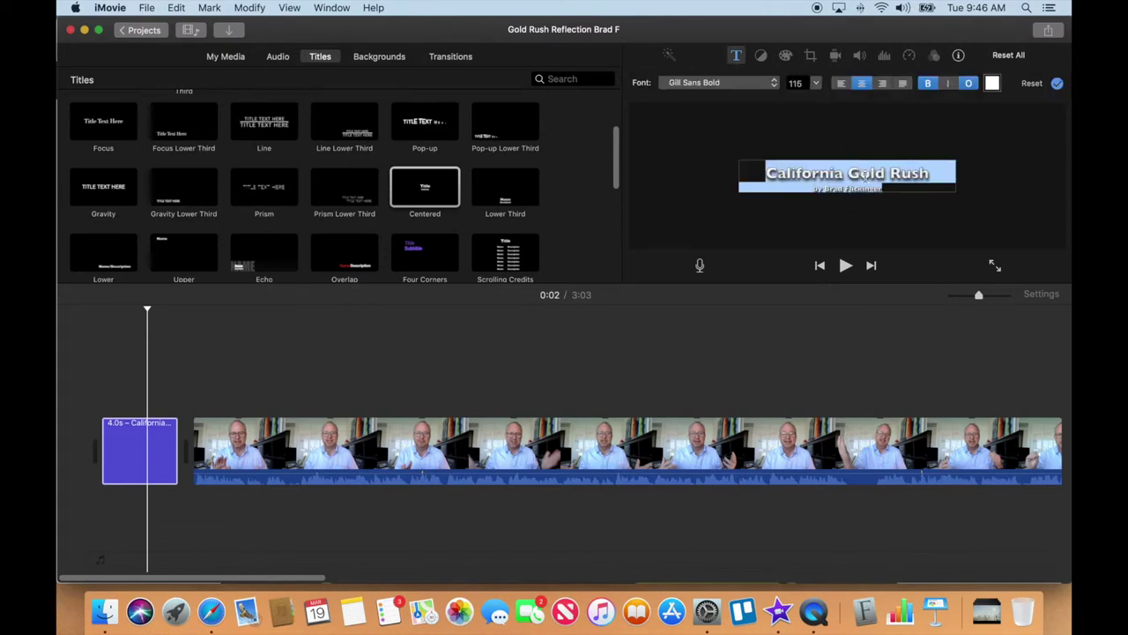
{"action": "left_click", "coordinate": [730, 85]}
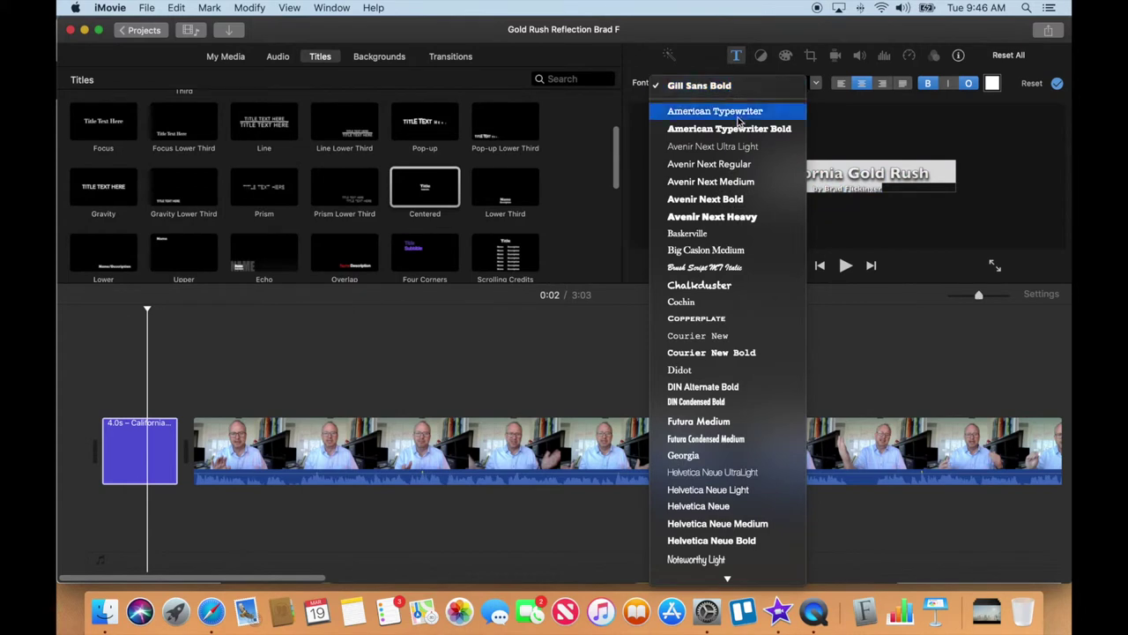
{"action": "left_click", "coordinate": [769, 166]}
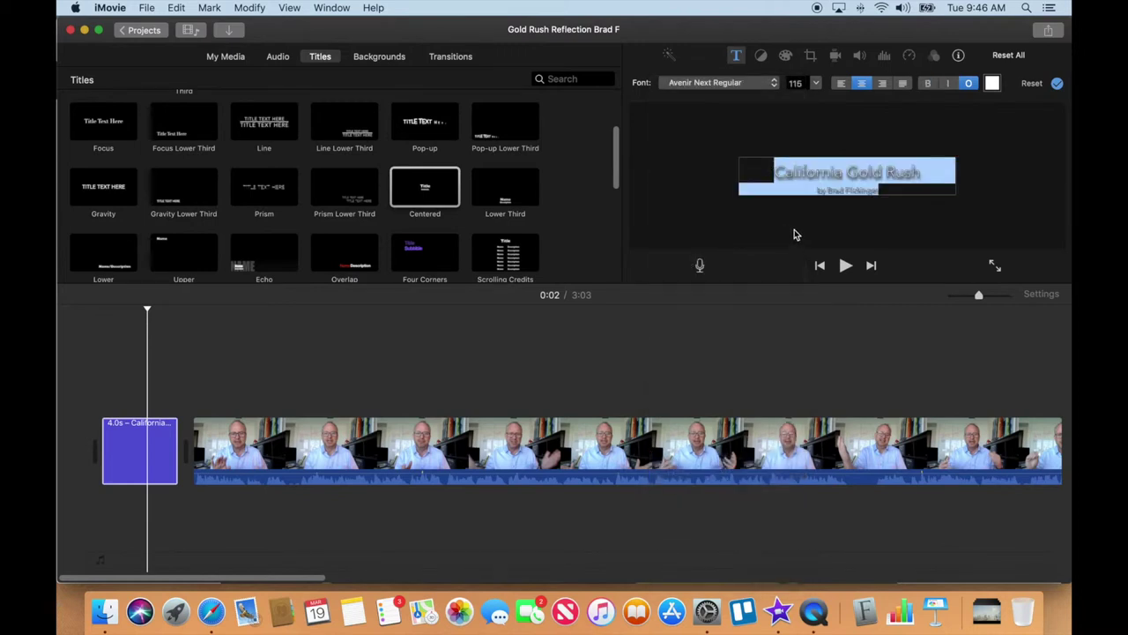
{"action": "left_click", "coordinate": [749, 85]}
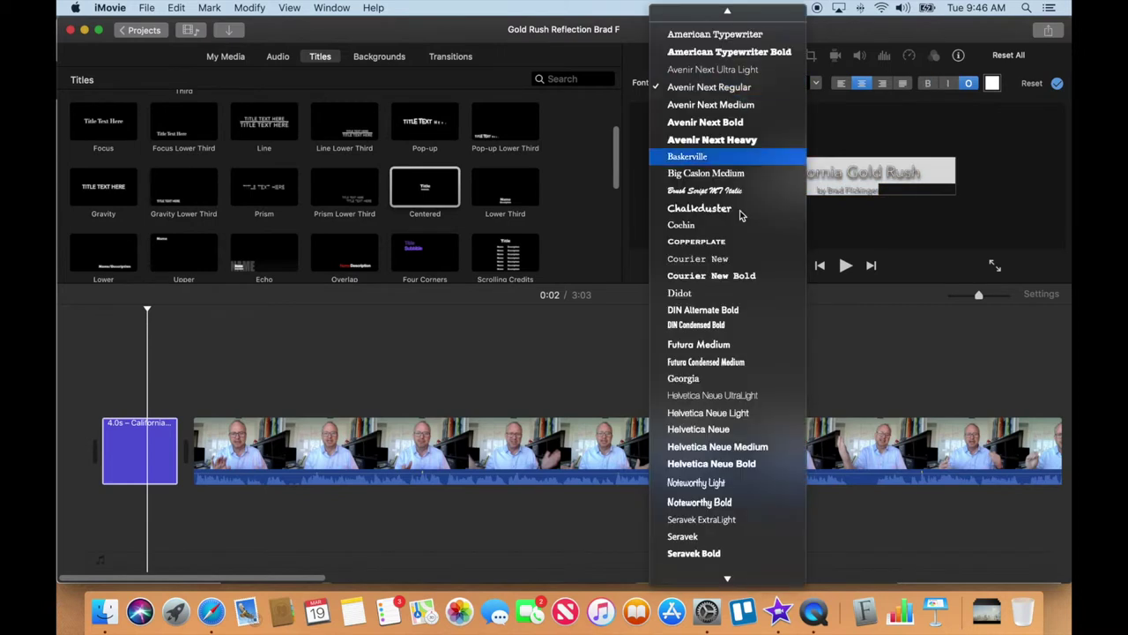
{"action": "left_click", "coordinate": [751, 345]}
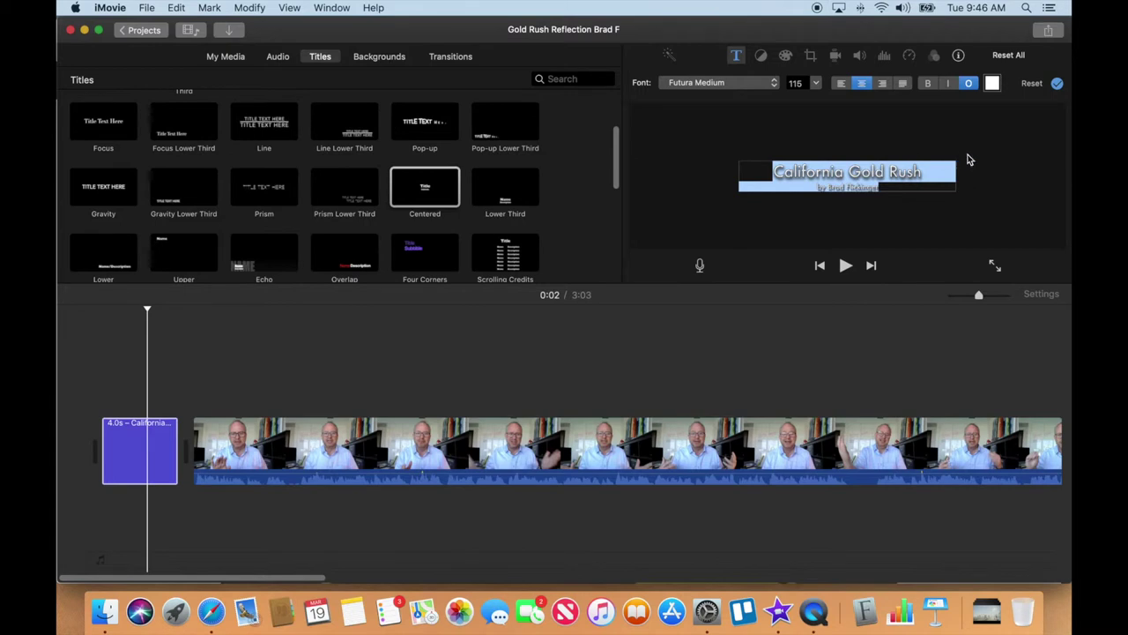
{"action": "left_click", "coordinate": [974, 158]}
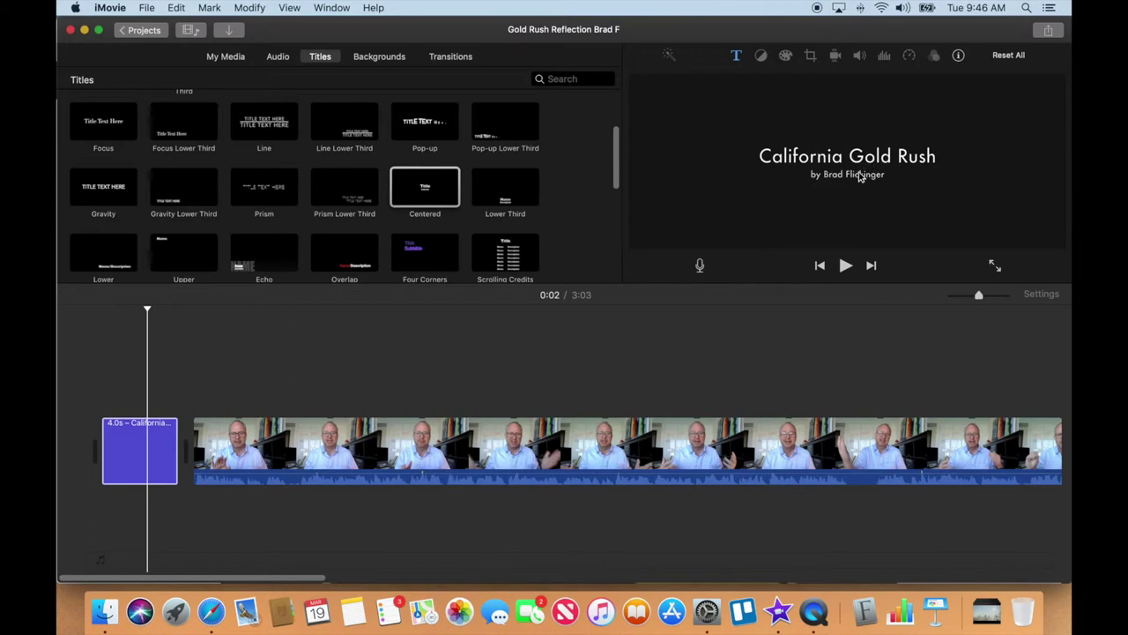
{"action": "left_click", "coordinate": [860, 161]}
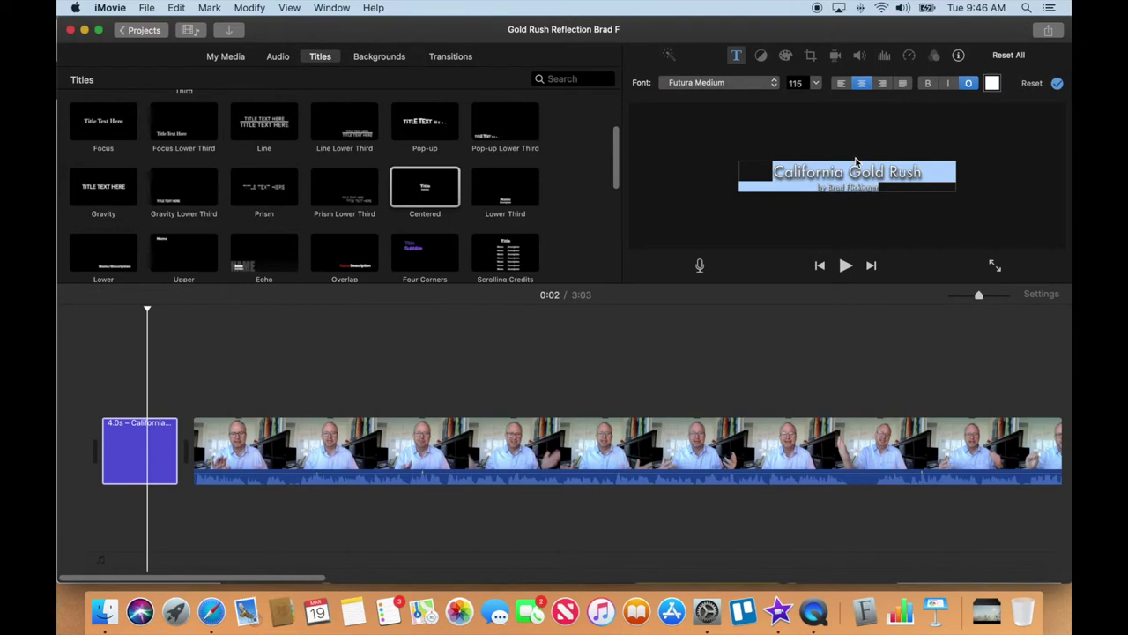
{"action": "left_click", "coordinate": [1057, 85]}
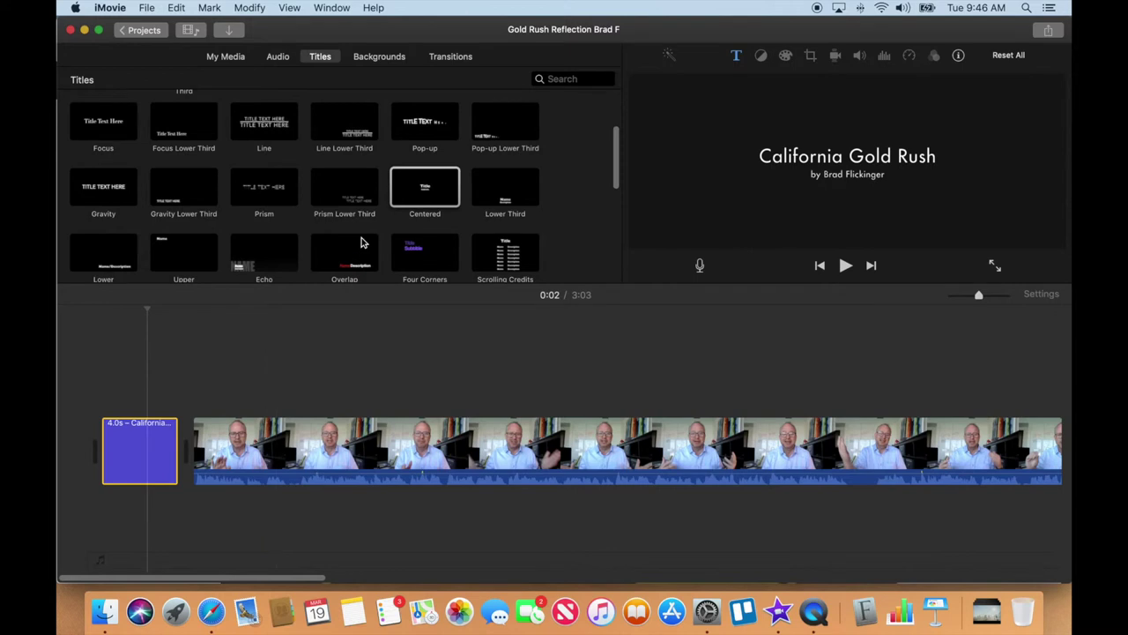
Step: Add a second Centered title after the first and play back the result
{"action": "left_click_drag", "start_coordinate": [411, 197], "coordinate": [189, 453]}
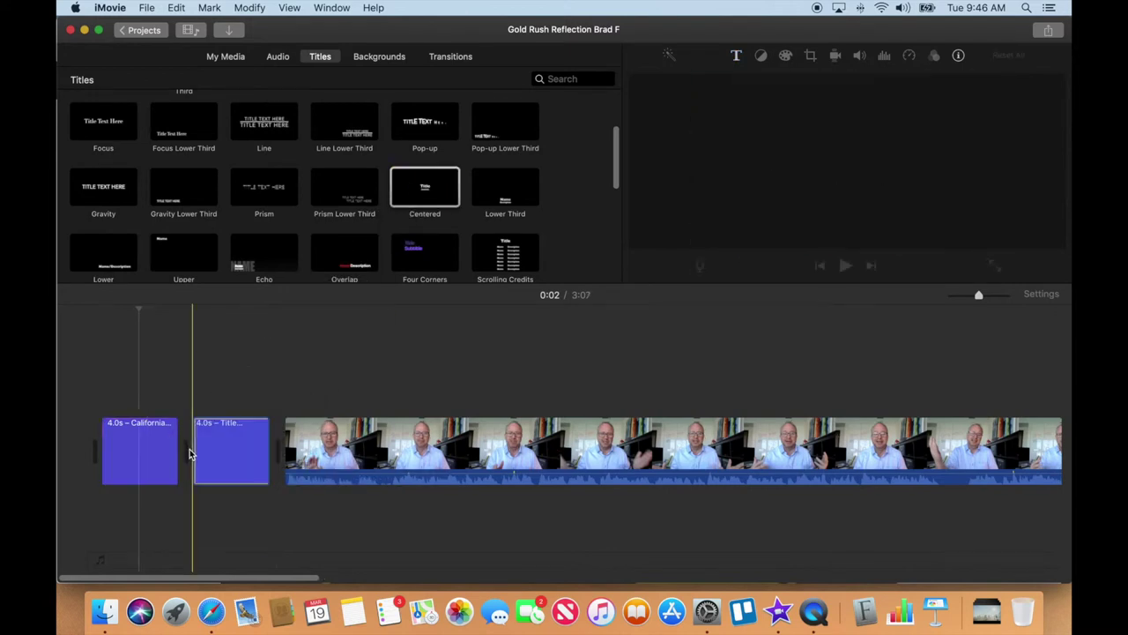
{"action": "left_click", "coordinate": [282, 411]}
{"action": "key", "text": "space"}
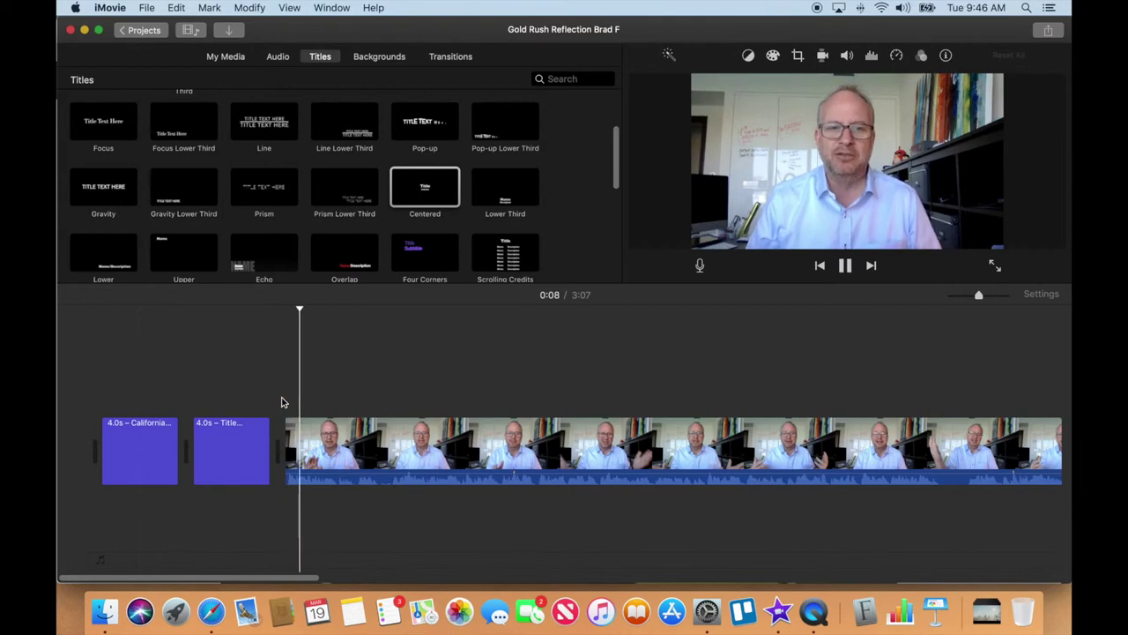
{"action": "key", "text": "space"}
Step: Set the second title to Futura Medium reading 'How much did you know about the subject before you started?'
{"action": "double_click", "coordinate": [235, 440]}
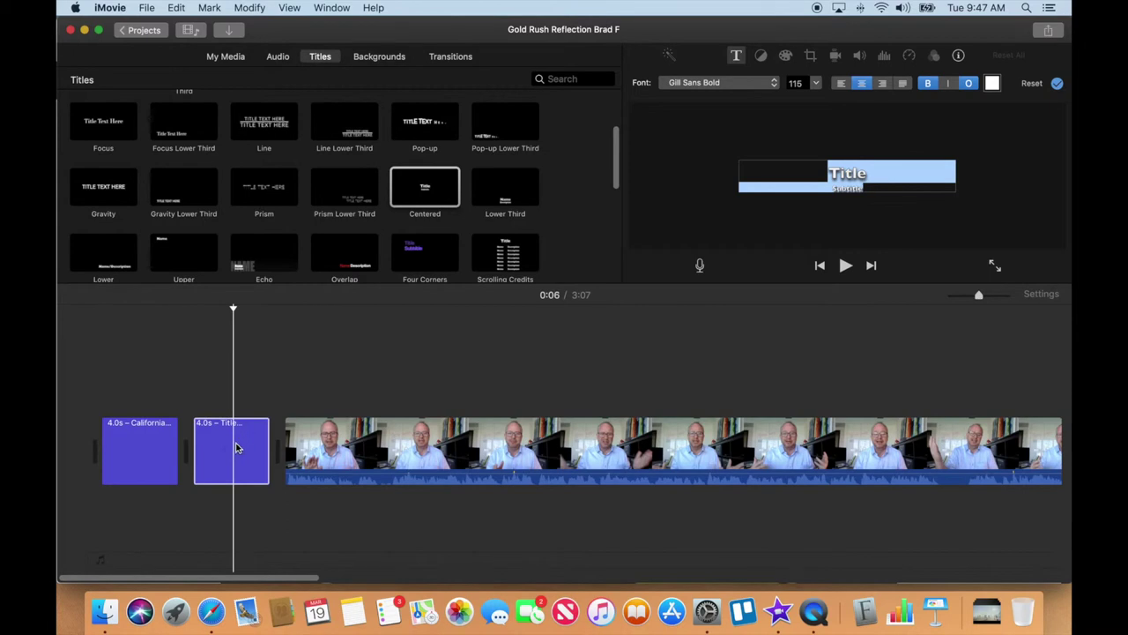
{"action": "left_click", "coordinate": [729, 85]}
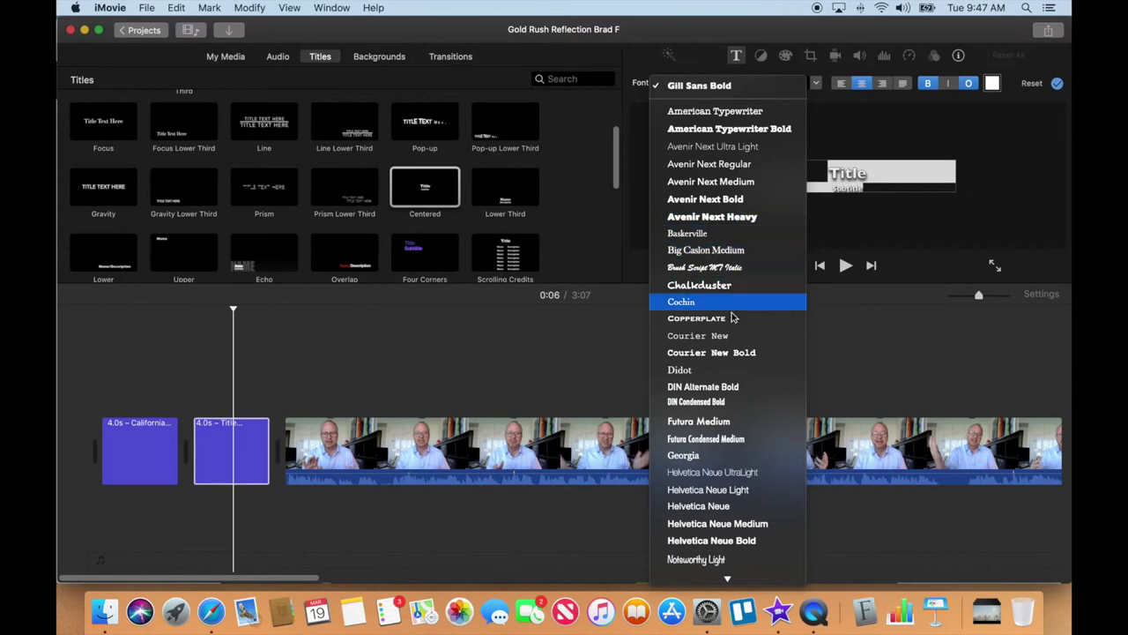
{"action": "left_click", "coordinate": [744, 422]}
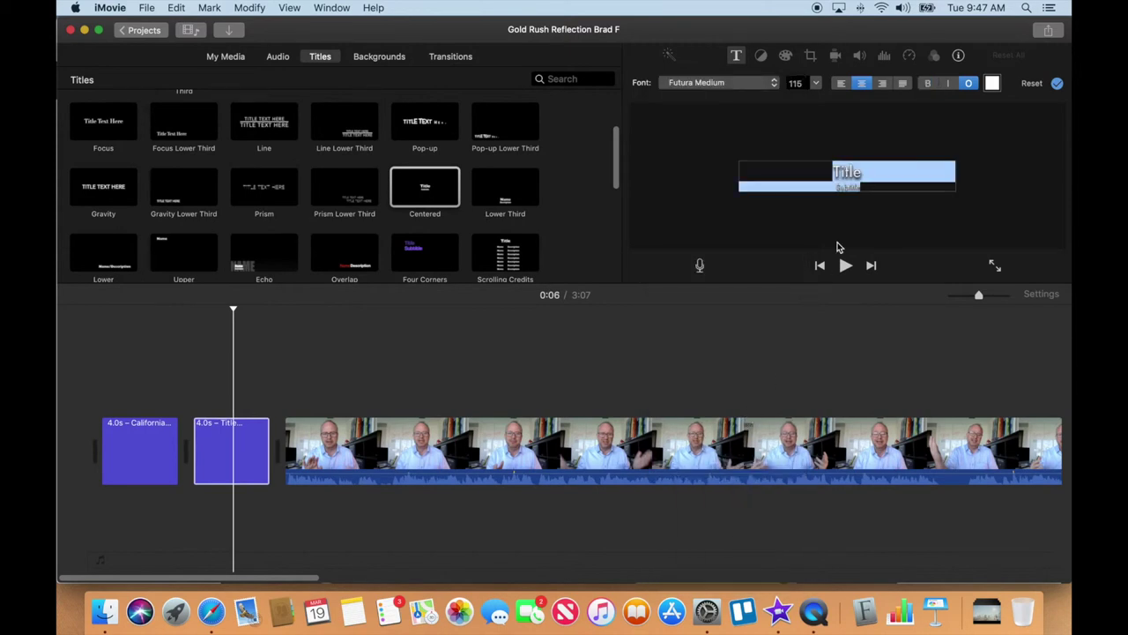
{"action": "type", "text": "How much did "}
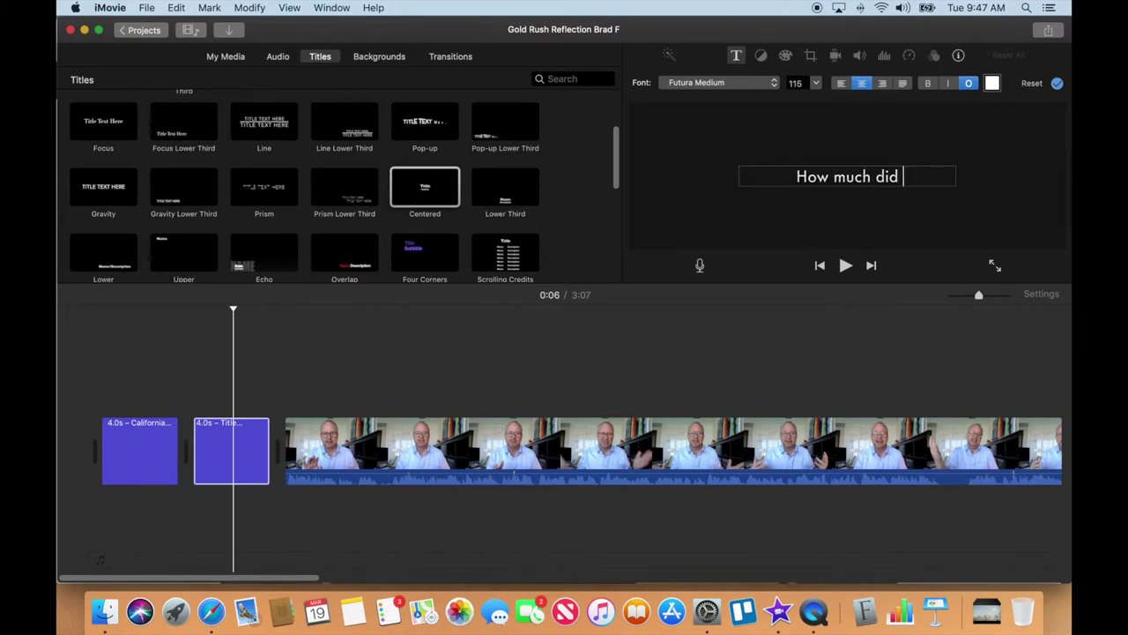
{"action": "type", "text": "you know about the"}
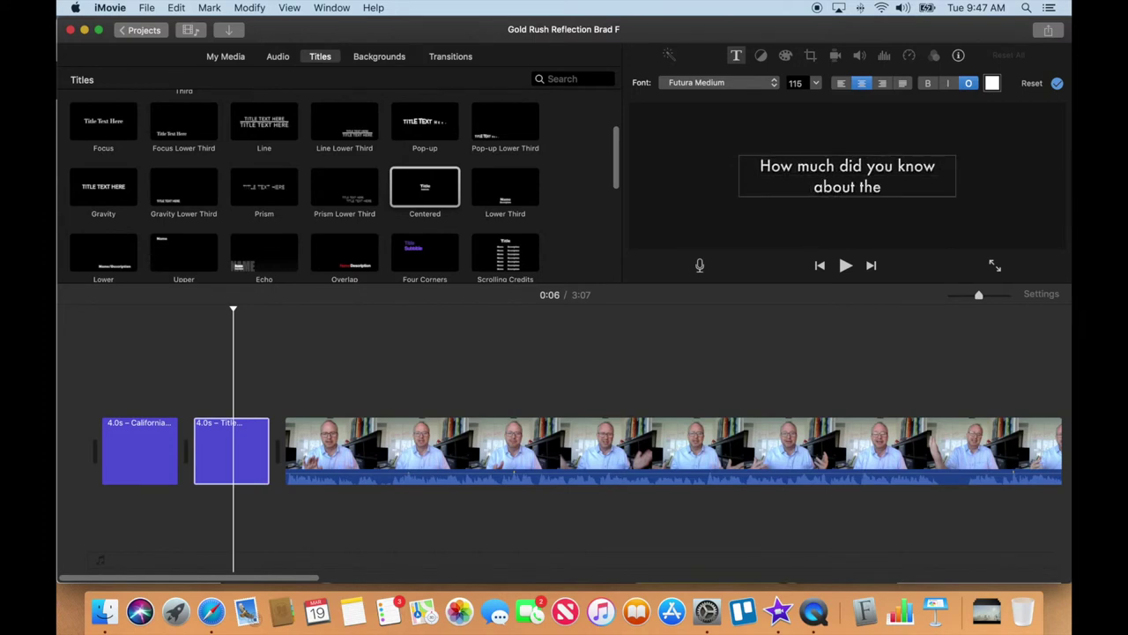
{"action": "type", "text": " subject"}
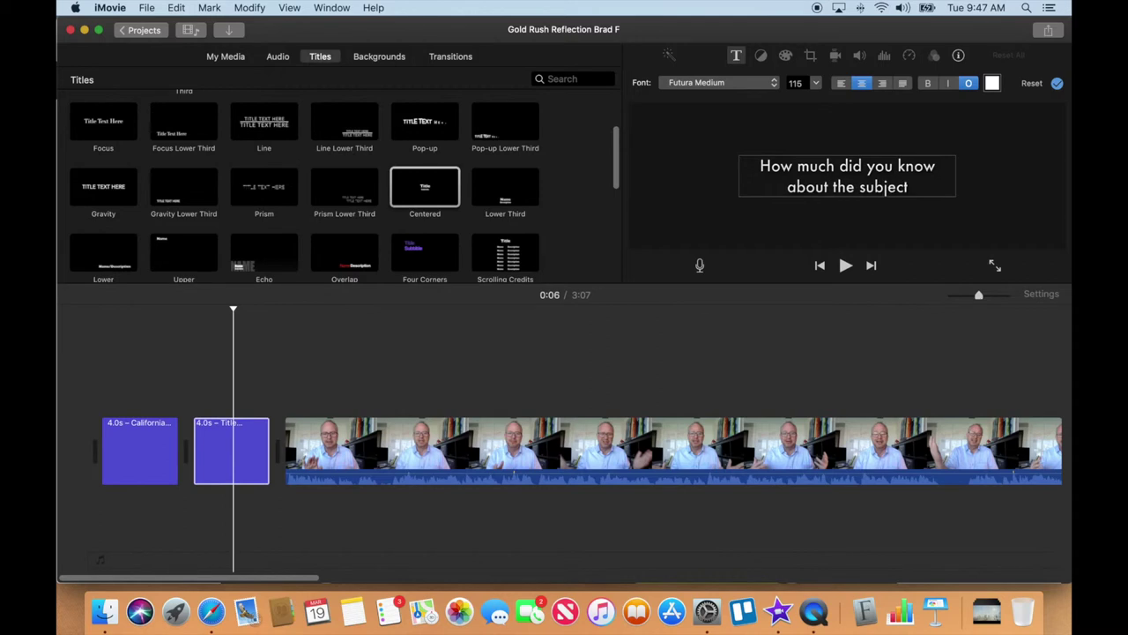
{"action": "type", "text": " before you"}
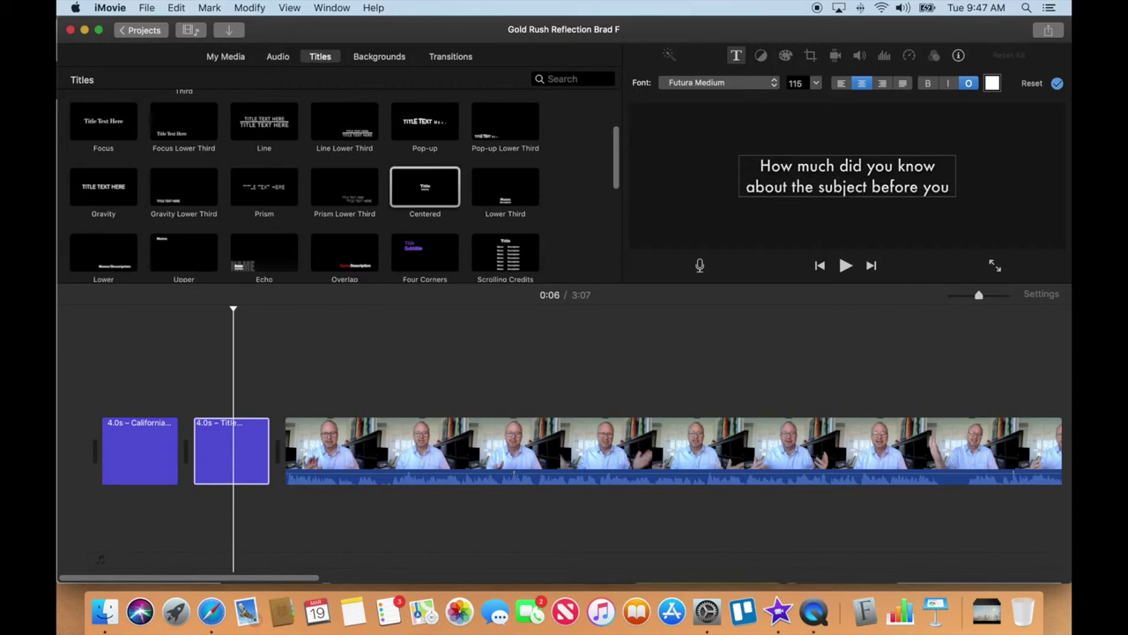
{"action": "type", "text": " started?"}
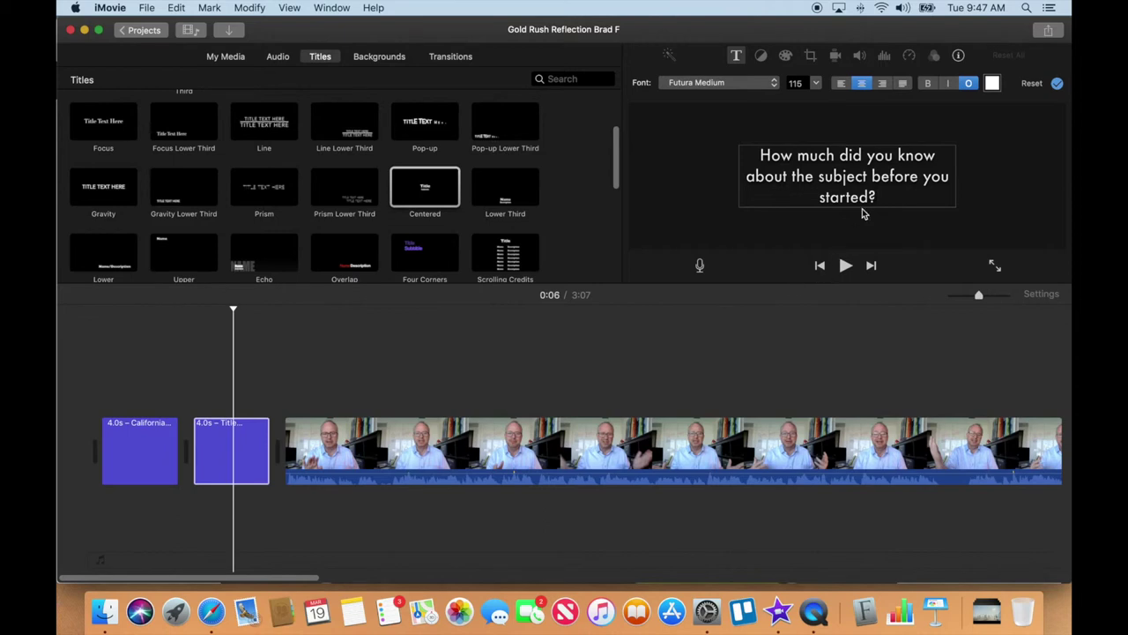
{"action": "left_click", "coordinate": [1058, 84]}
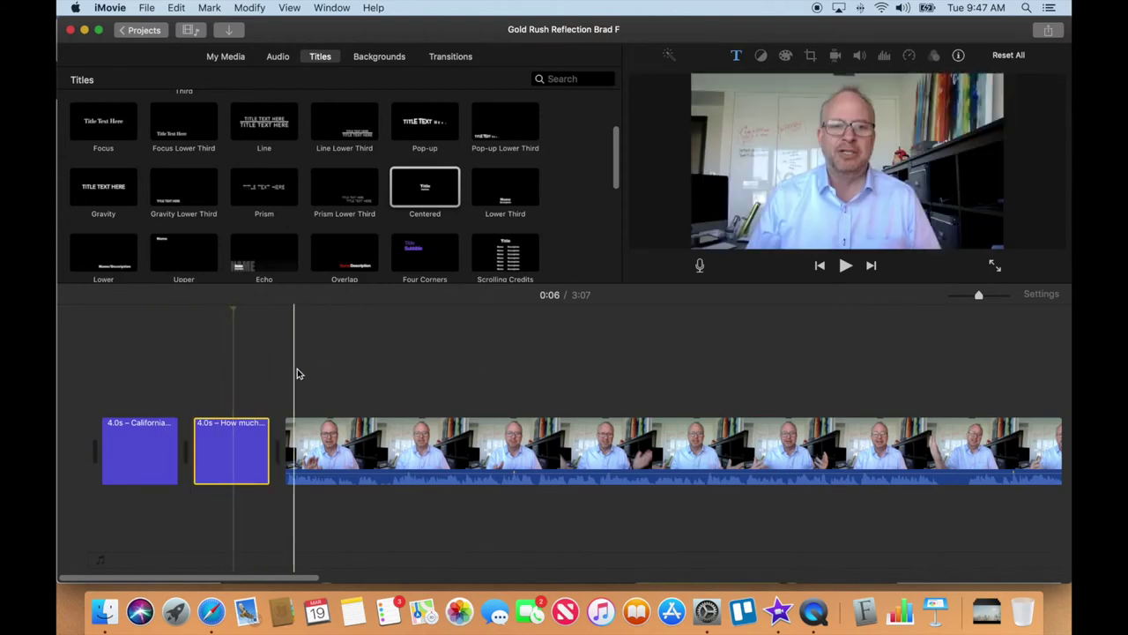
Step: Play the opening and place the cut point at 0:13 in the video clip
{"action": "key", "text": "space"}
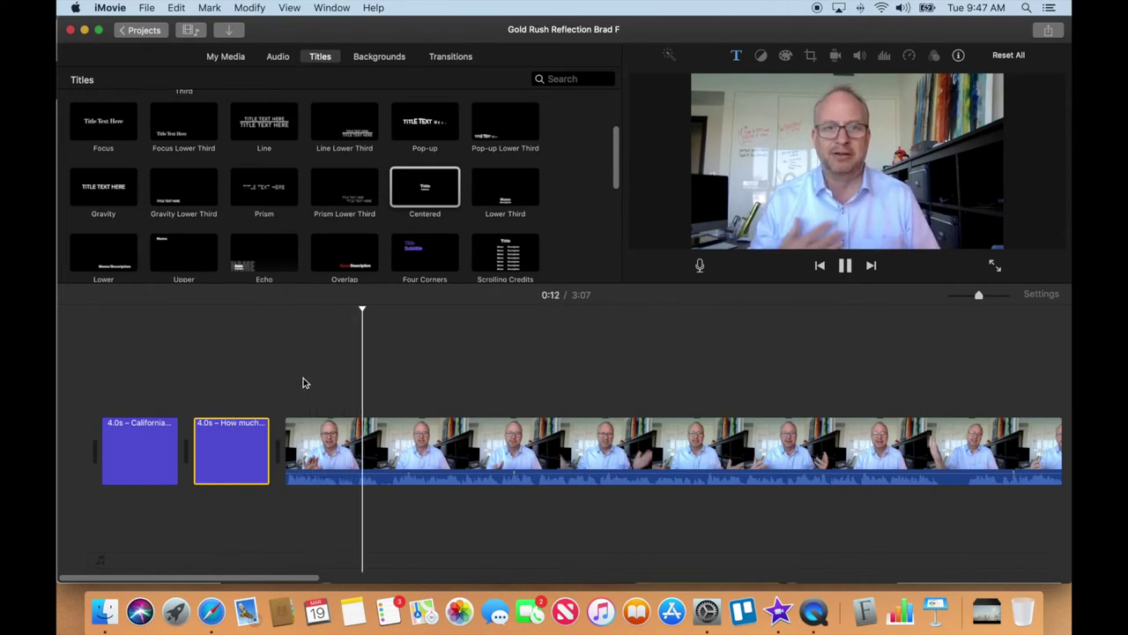
{"action": "key", "text": "space"}
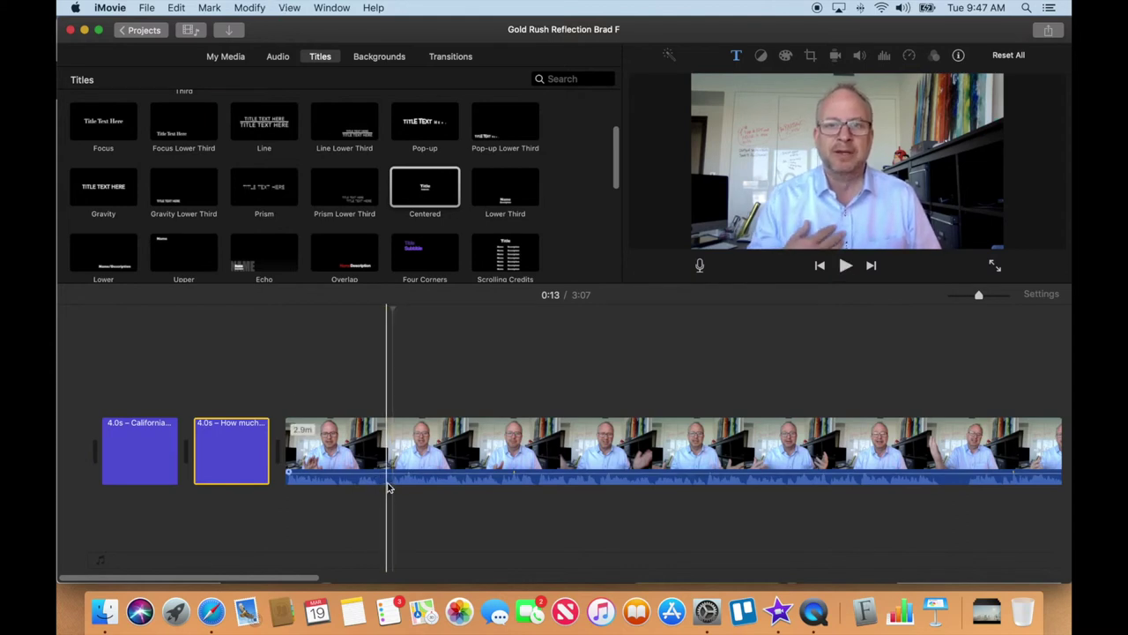
{"action": "left_click", "coordinate": [386, 481]}
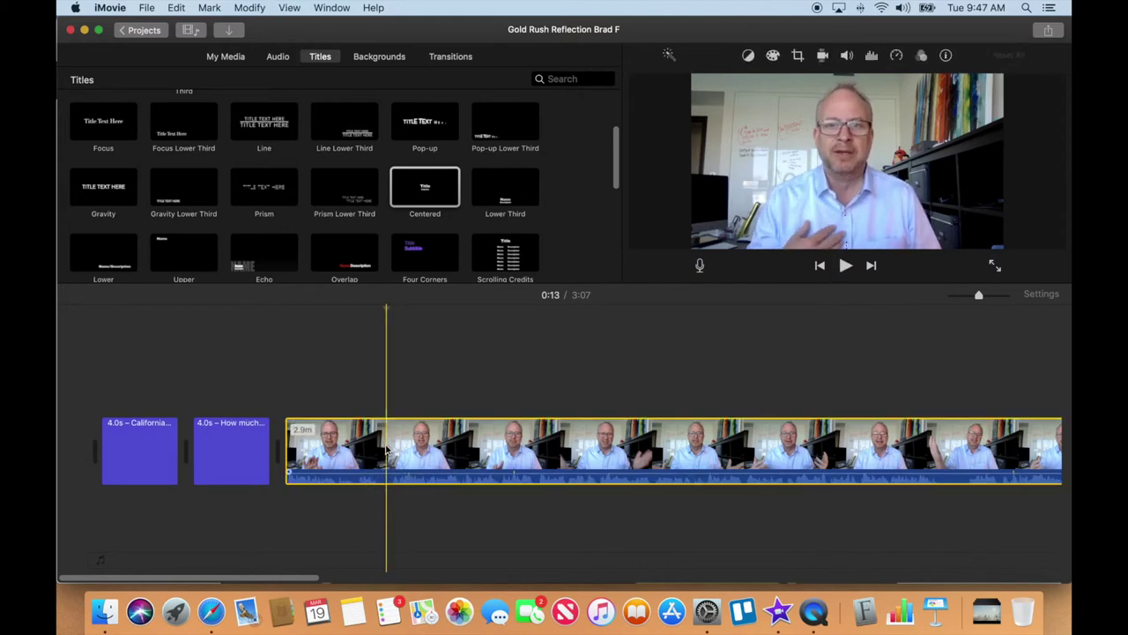
{"action": "left_click", "coordinate": [385, 450]}
Step: Split the video at 0:13, delete the opening piece, and zoom the timeline in
{"action": "right_click", "coordinate": [386, 451]}
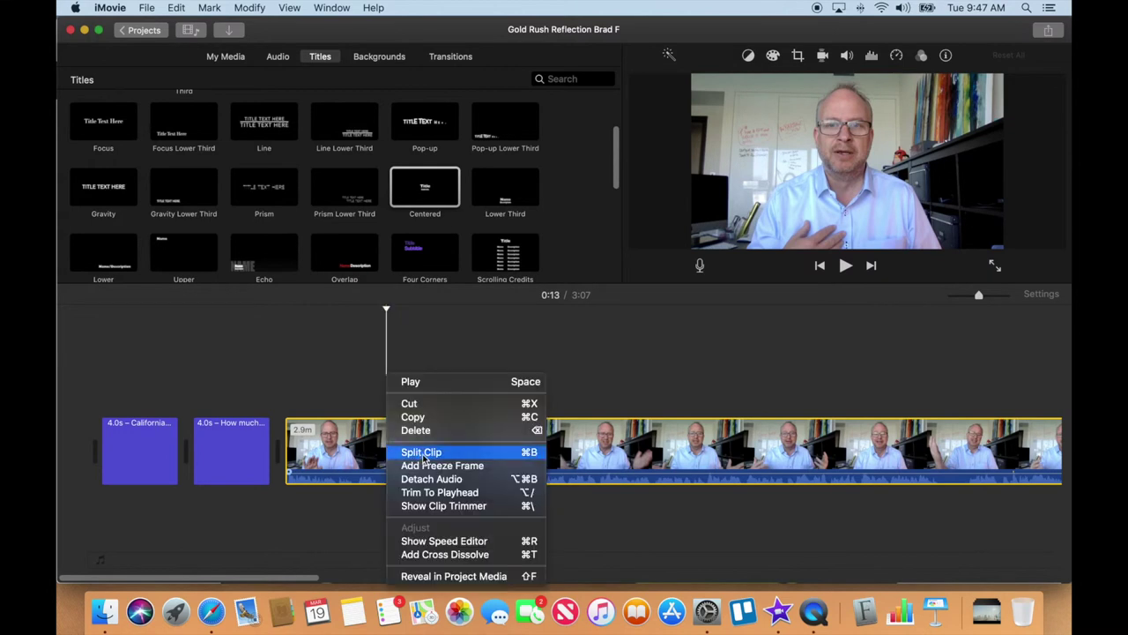
{"action": "left_click", "coordinate": [422, 452]}
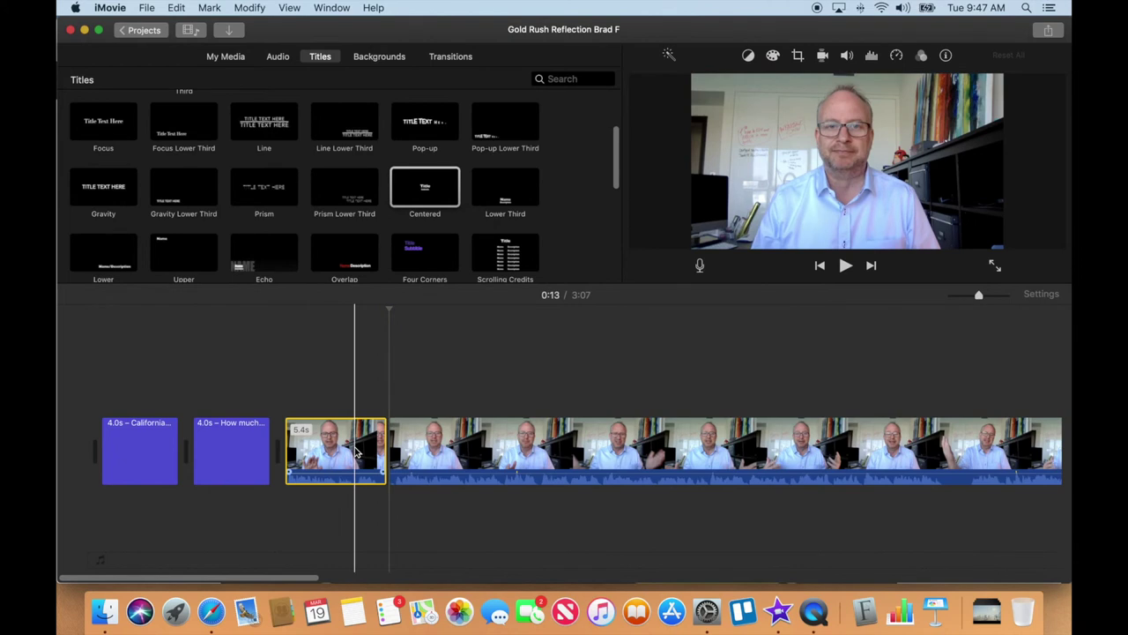
{"action": "key", "text": "Delete"}
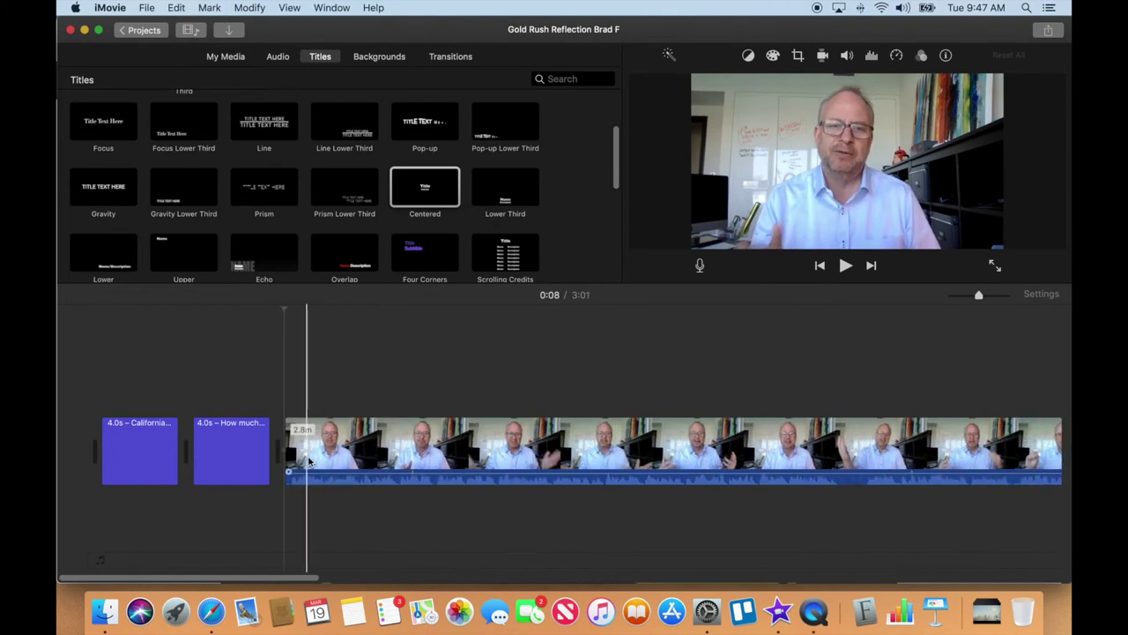
{"action": "left_click", "coordinate": [983, 298]}
{"action": "left_click_drag", "start_coordinate": [983, 298], "coordinate": [987, 295]}
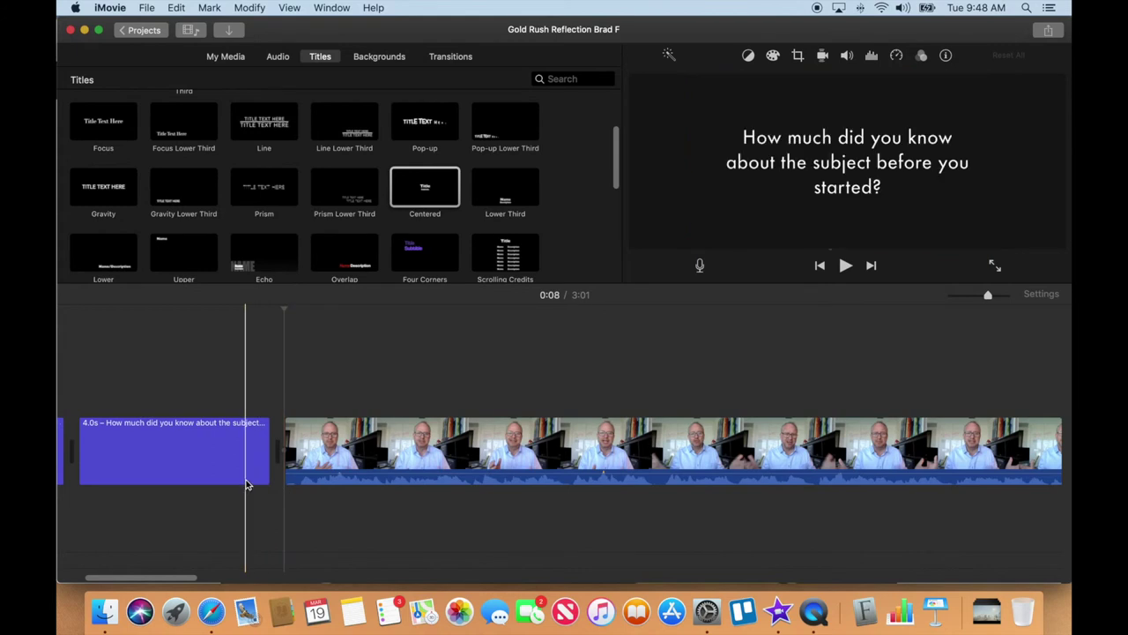
{"action": "key", "text": "space"}
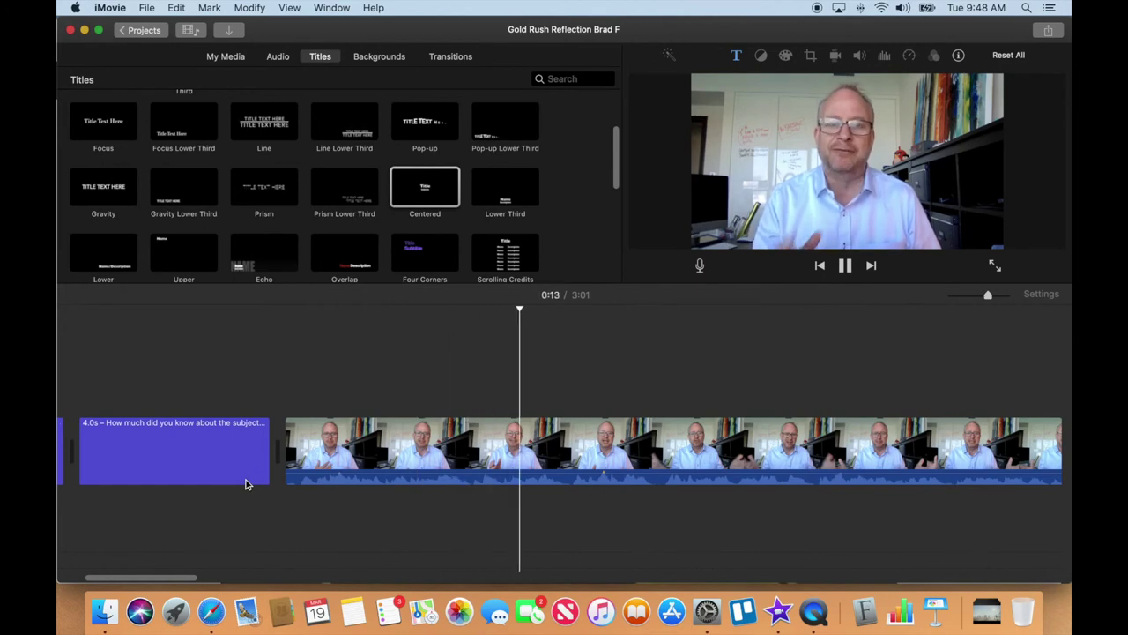
{"action": "key", "text": "space"}
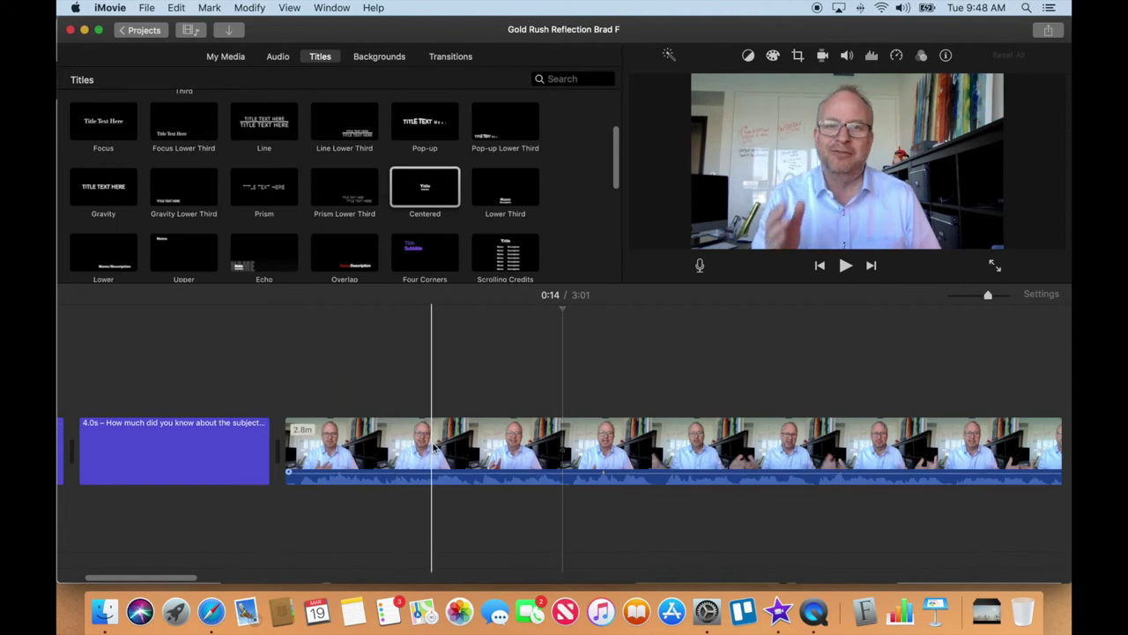
{"action": "left_click", "coordinate": [434, 447]}
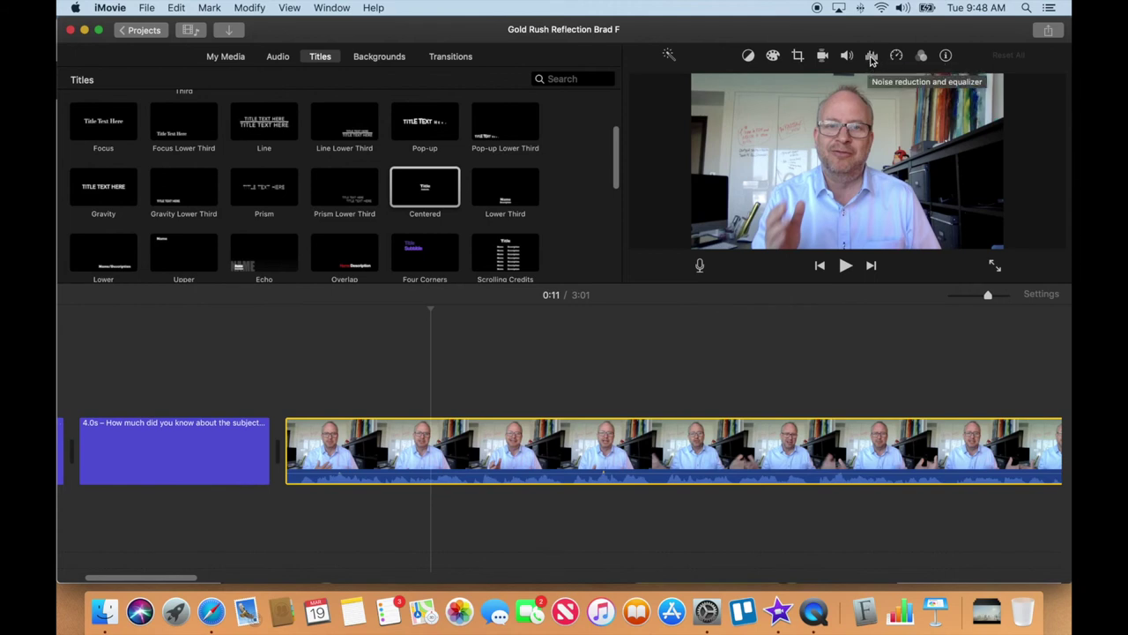
Step: Enable Reduce background noise at 50%, comparing playback with it toggled off and on
{"action": "left_click", "coordinate": [872, 57]}
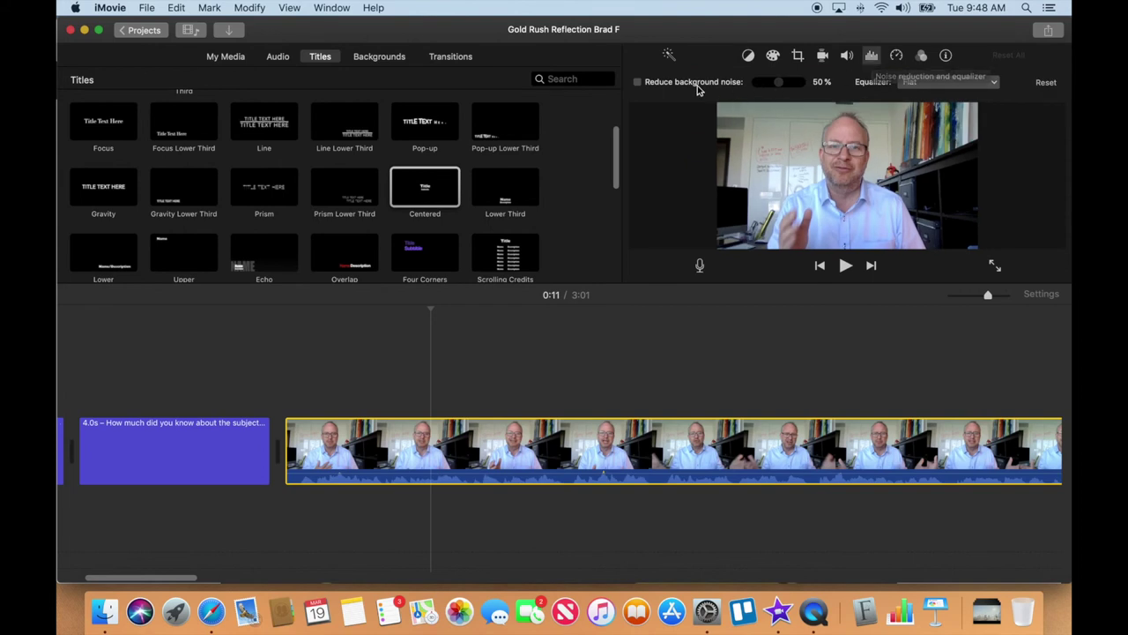
{"action": "left_click", "coordinate": [670, 85]}
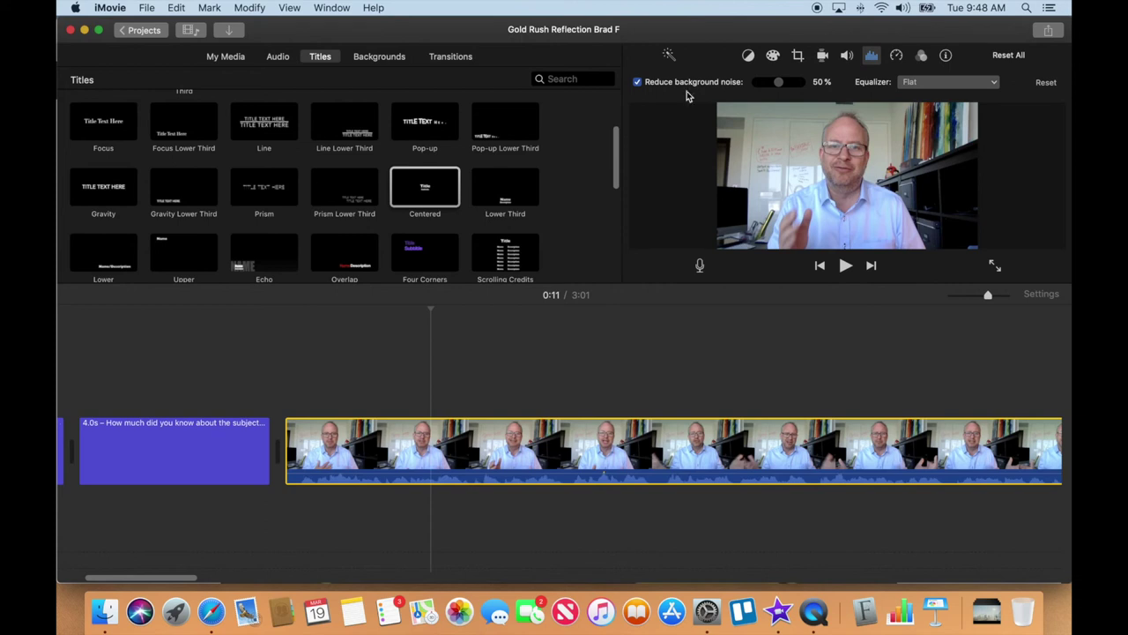
{"action": "key", "text": "space"}
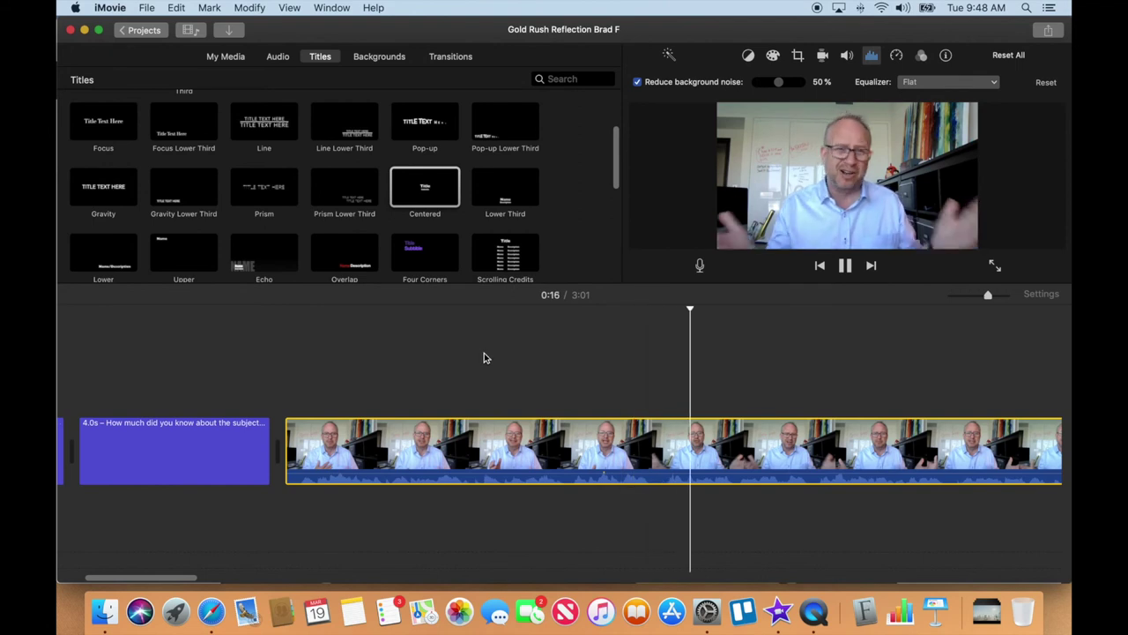
{"action": "left_click", "coordinate": [637, 82]}
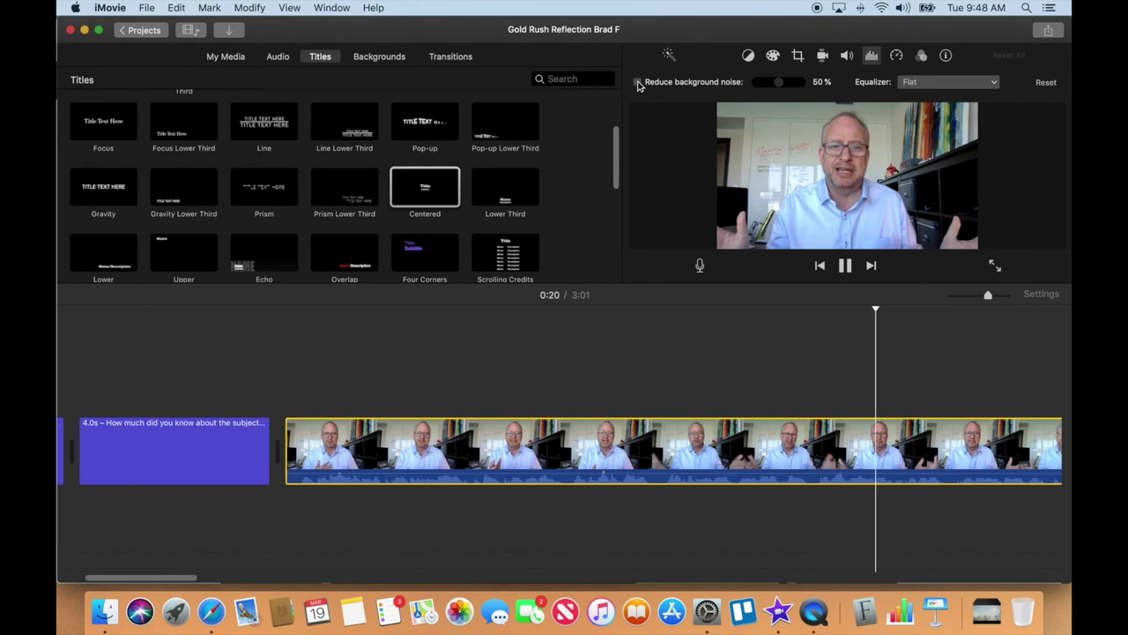
{"action": "left_click", "coordinate": [638, 82]}
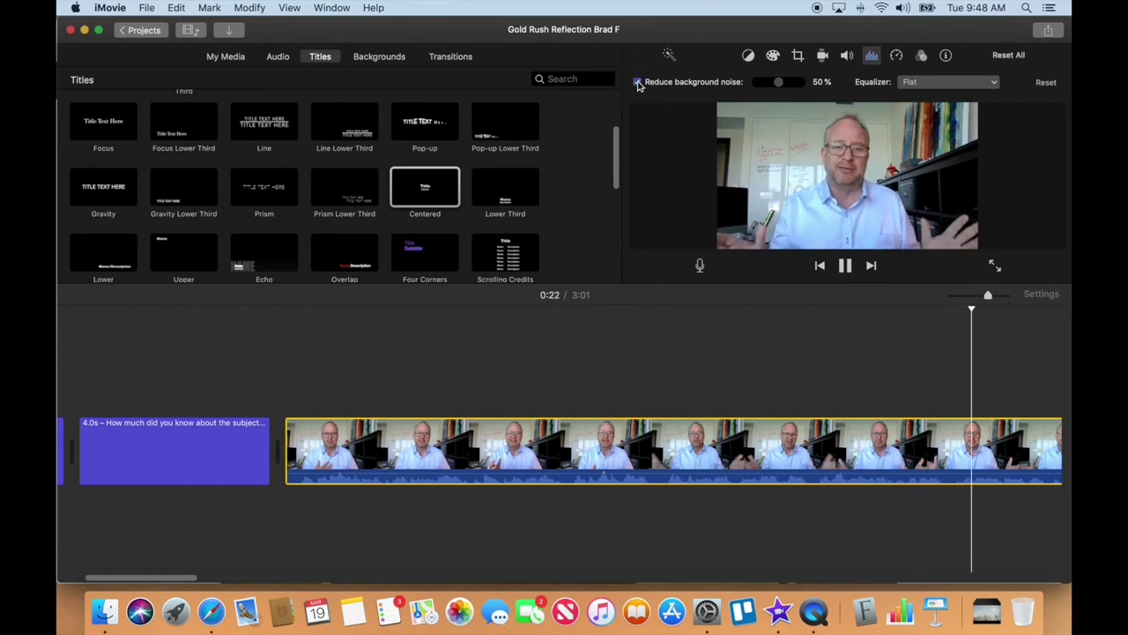
{"action": "key", "text": "space"}
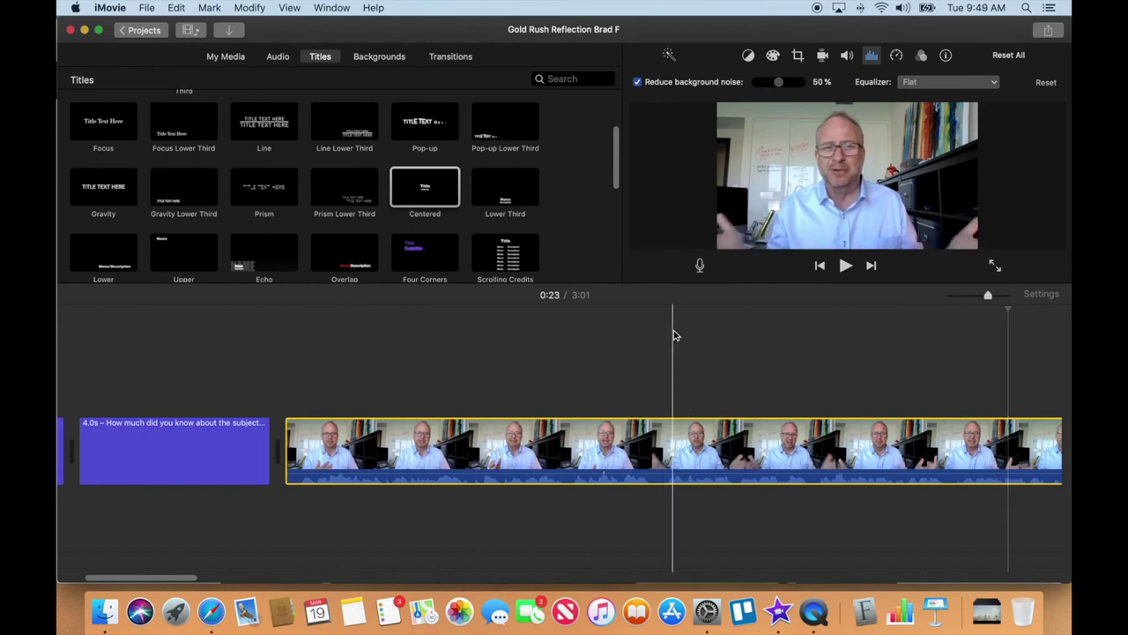
{"action": "key", "text": "space"}
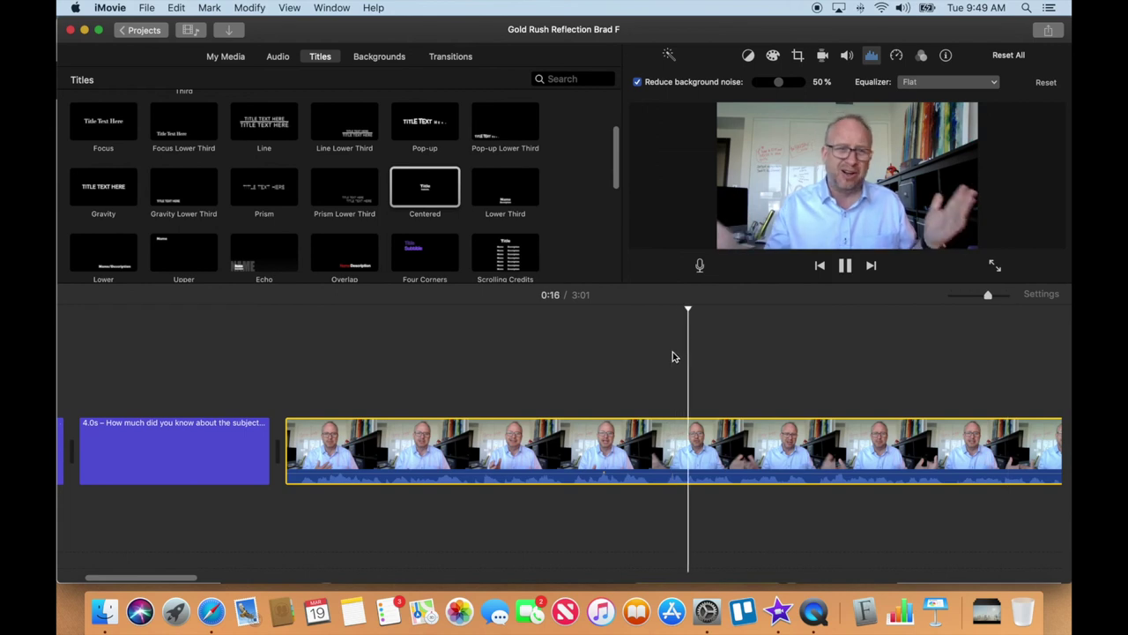
{"action": "key", "text": "space"}
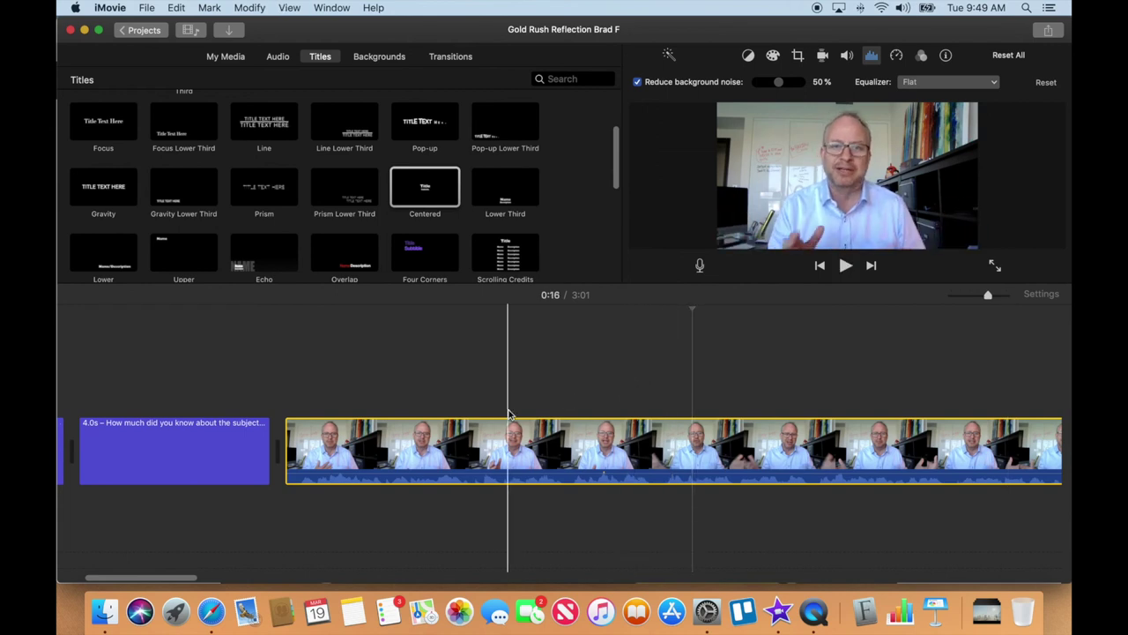